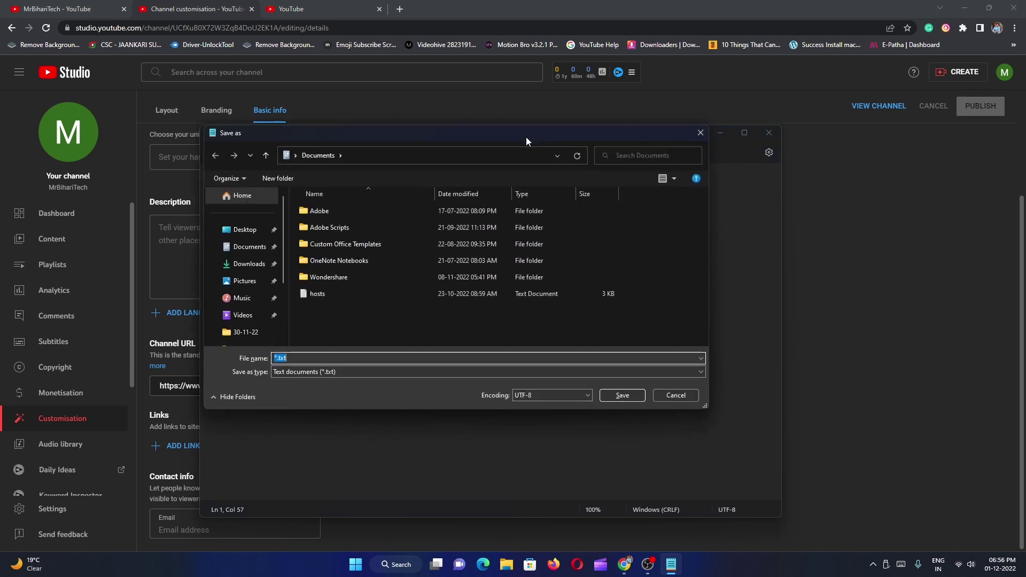
# Save the note with the channel URL to the Desktop as "yt channel Address" and close it
pyautogui.write('yt ')
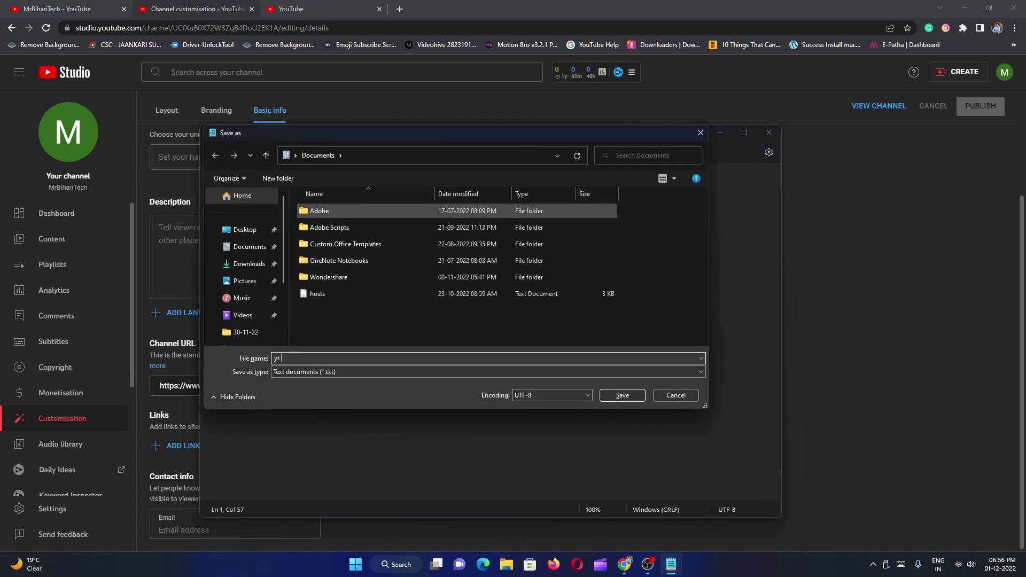
pyautogui.write('channel Address')
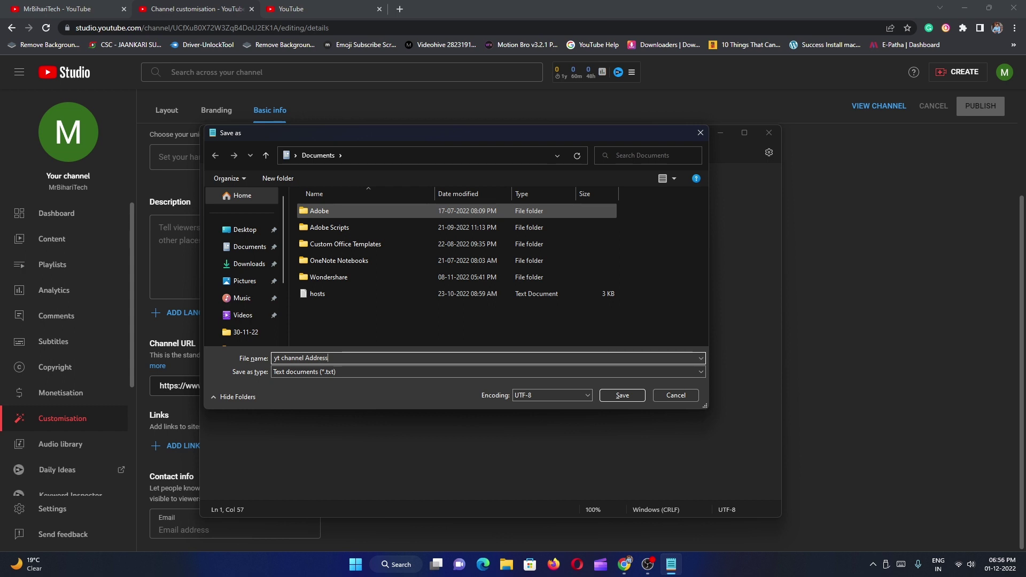
pyautogui.click(247, 230)
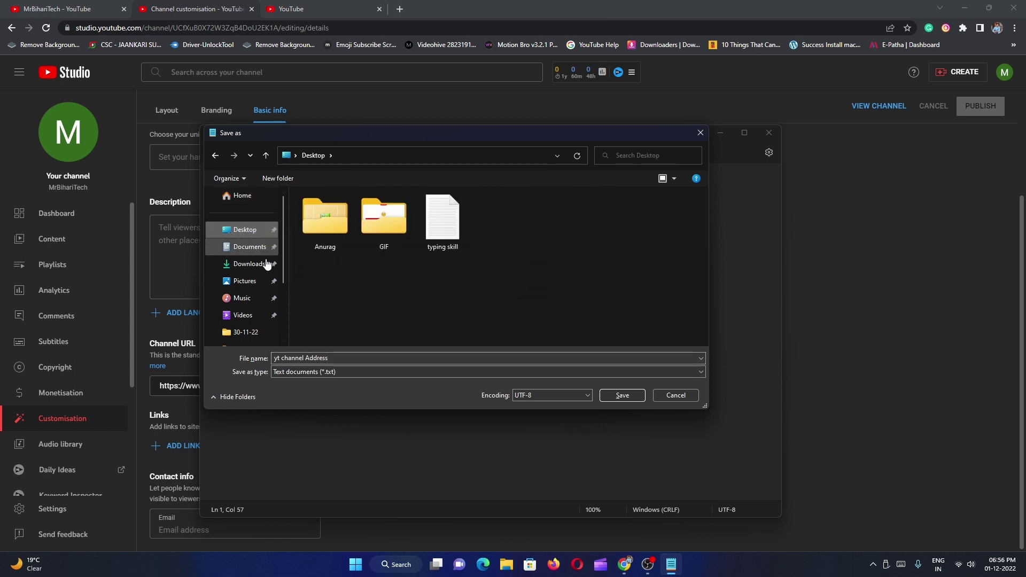
pyautogui.click(620, 395)
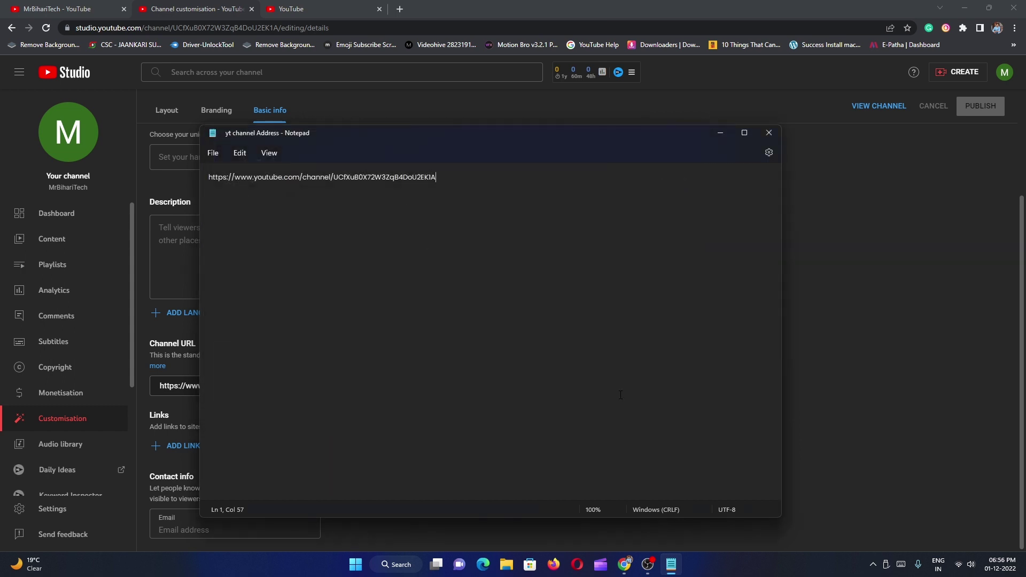
pyautogui.click(769, 134)
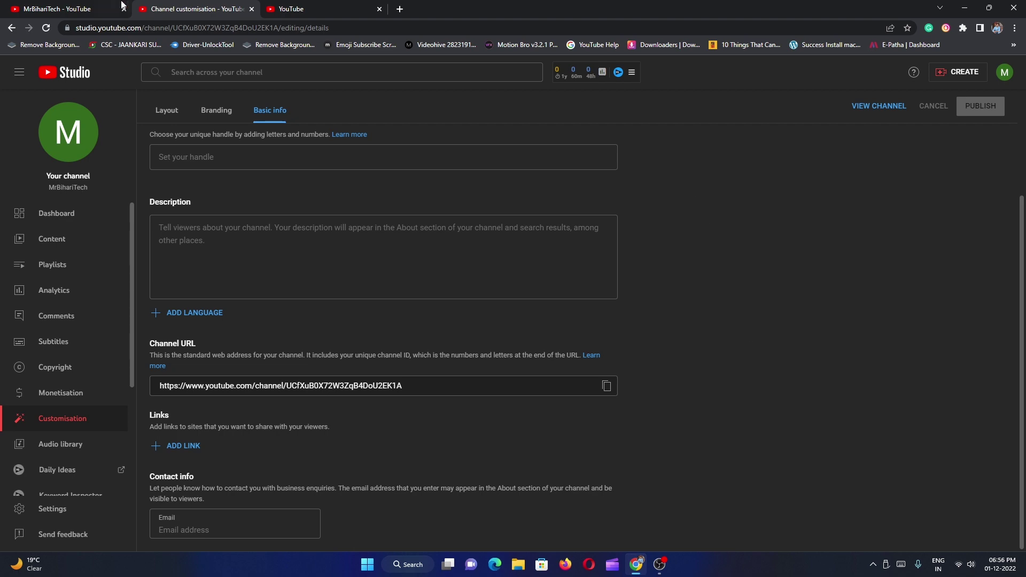
# Search YouTube for "manoj dey" and open the Manoj Dey channel
pyautogui.click(321, 9)
pyautogui.click(447, 70)
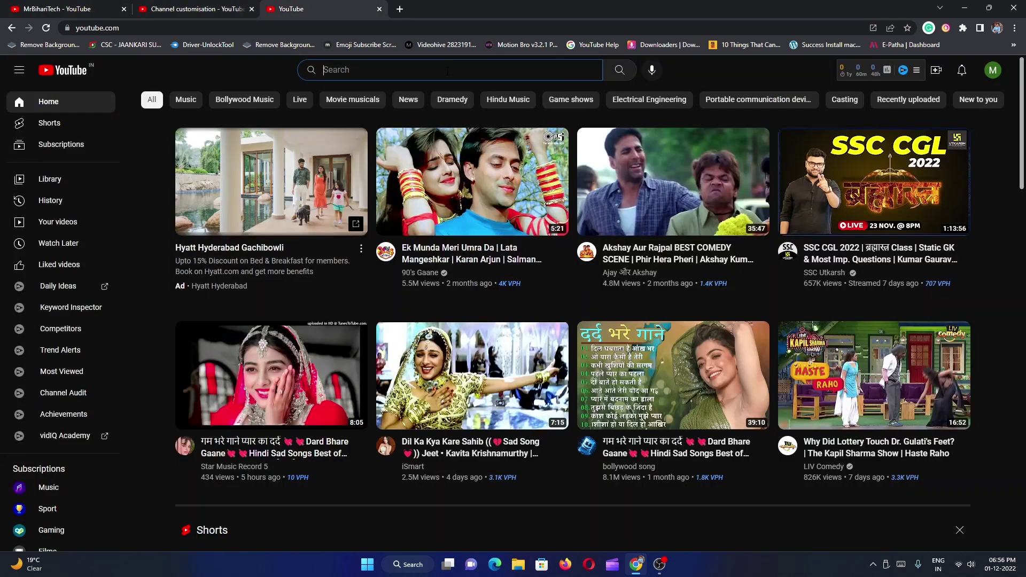
pyautogui.write('mano')
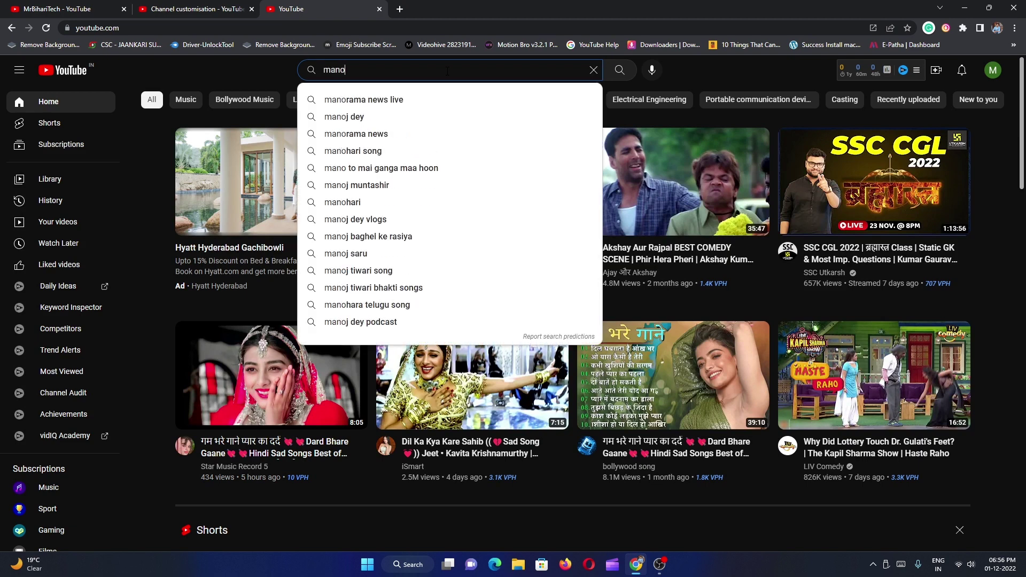
pyautogui.click(415, 116)
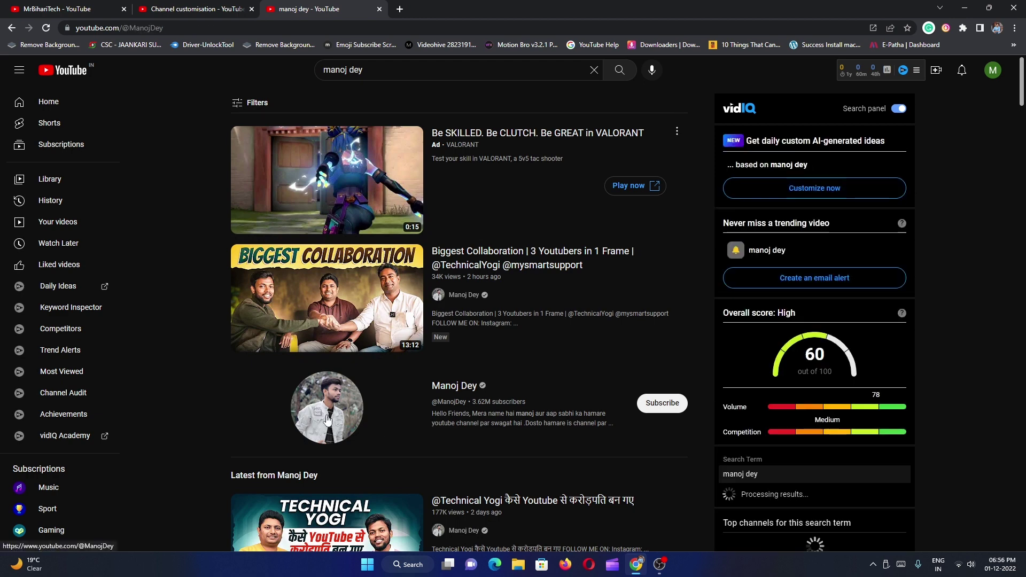
pyautogui.click(348, 401)
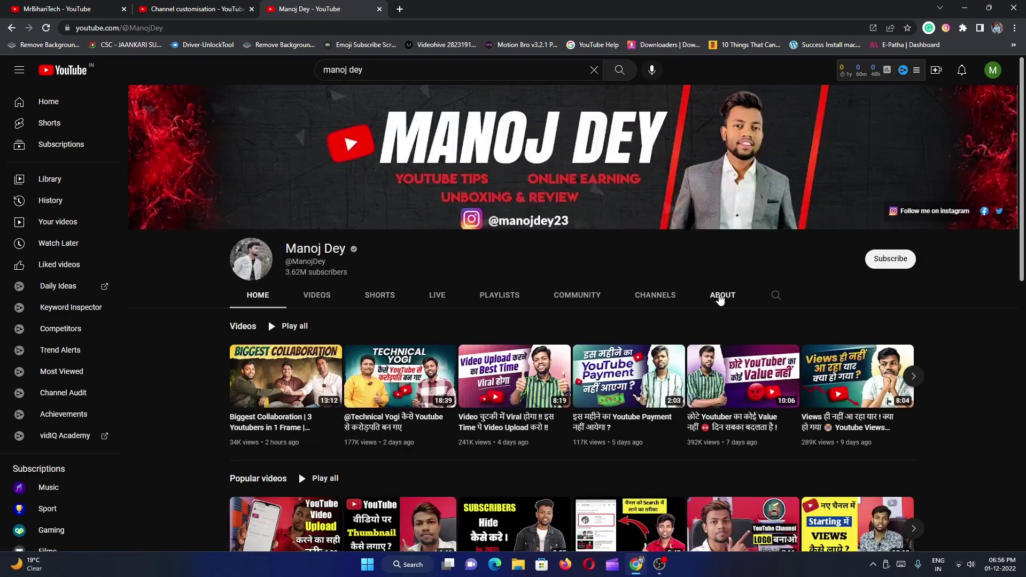
# Examine the links in the channel's About section, opening its Instagram link and closing the opened page again
pyautogui.click(723, 297)
pyautogui.scroll(-4, 694, 354)
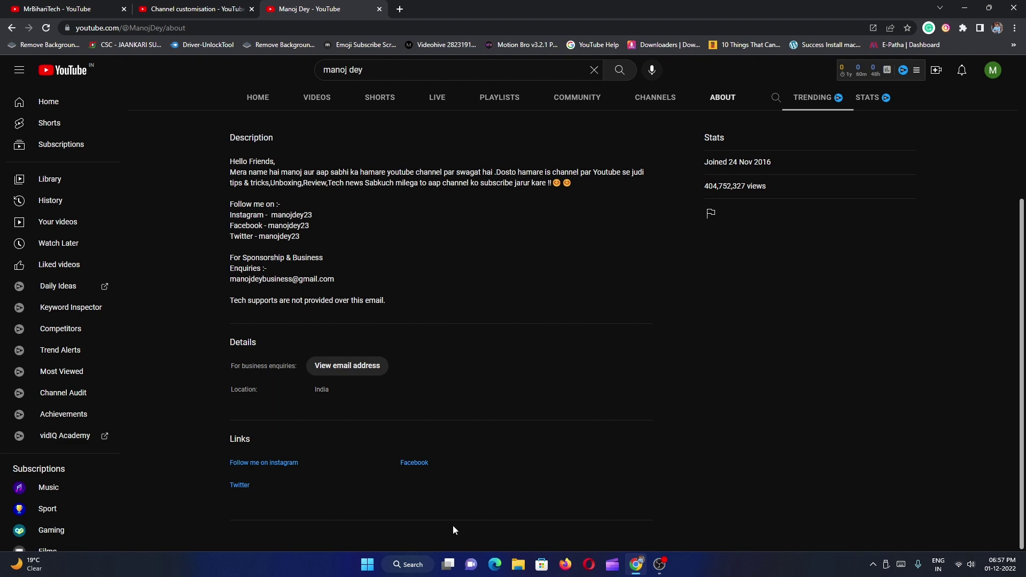
pyautogui.click(283, 463)
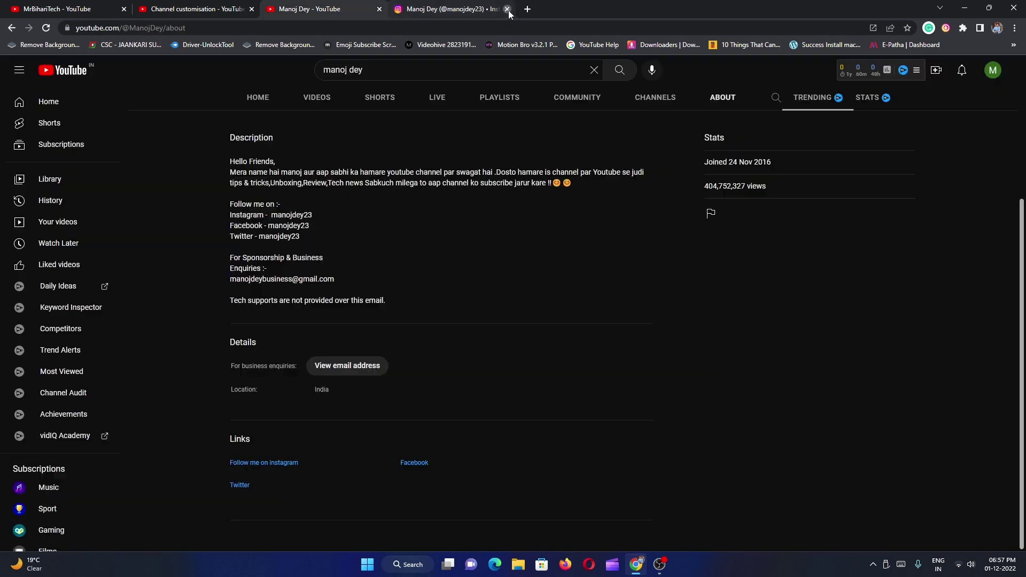
pyautogui.click(507, 9)
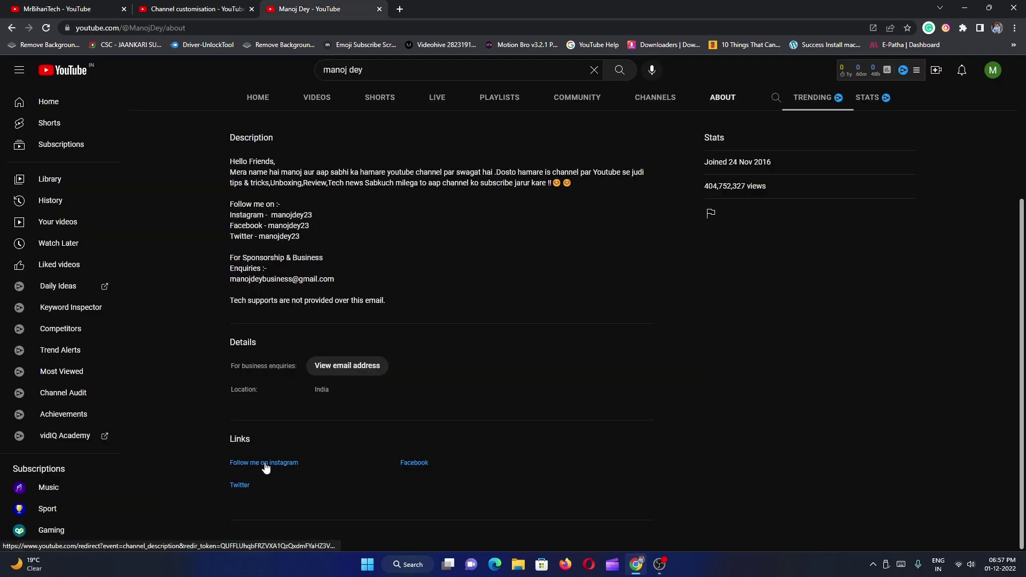
# In the channel customisation basic info, add a link with the title "InstaGram"
pyautogui.click(192, 4)
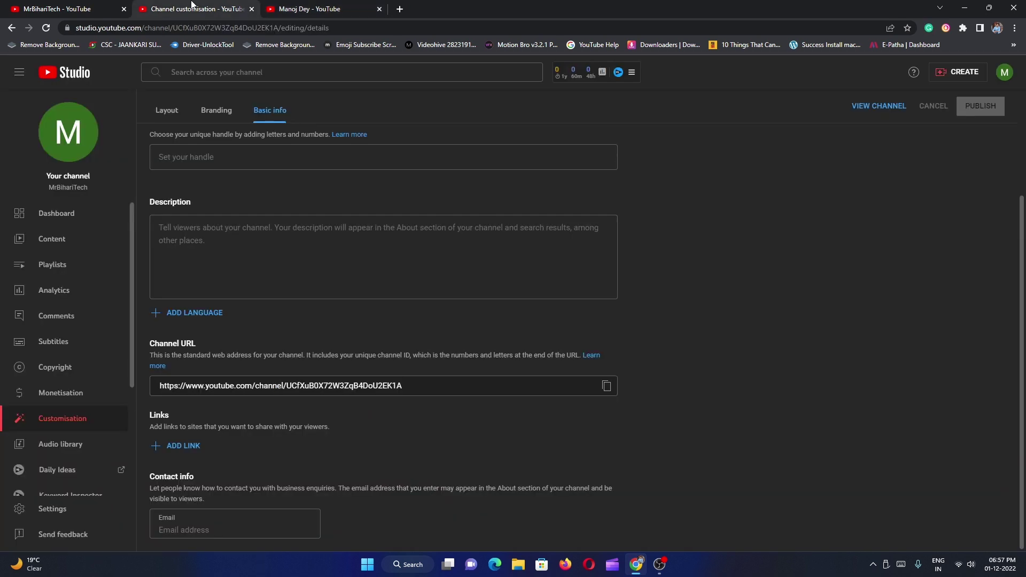
pyautogui.click(181, 446)
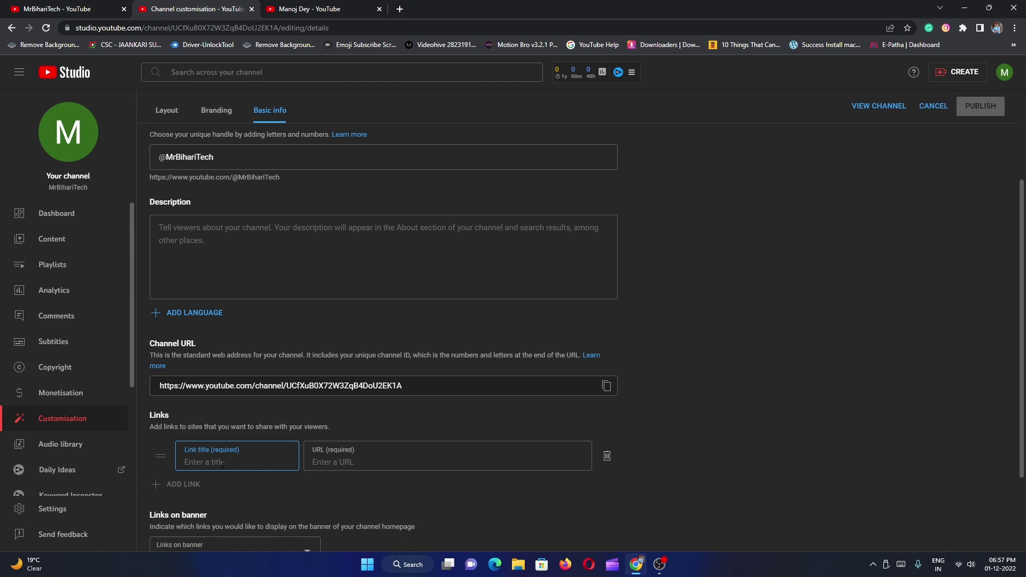
pyautogui.write('InstaGram')
pyautogui.click(328, 469)
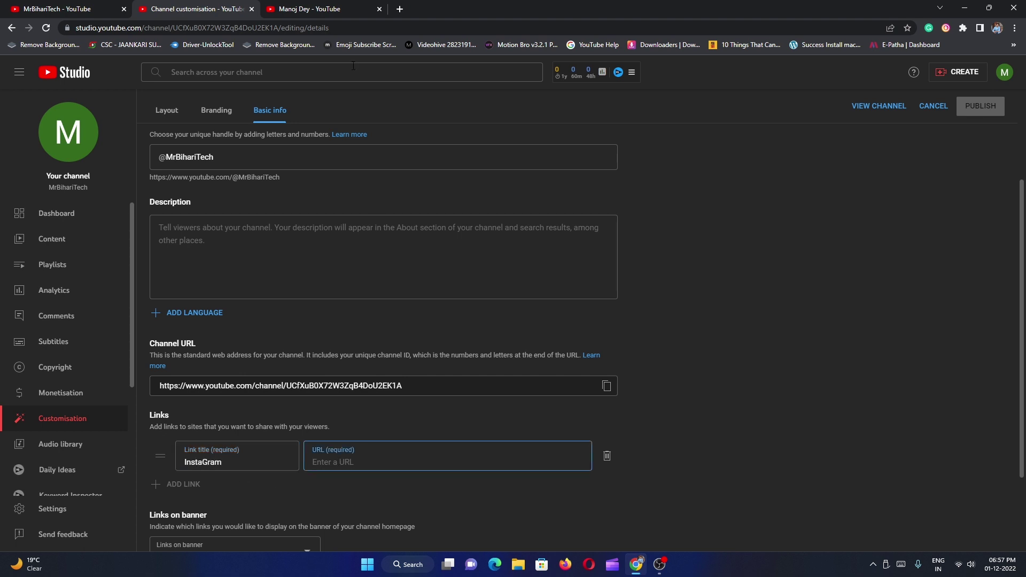
pyautogui.click(329, 11)
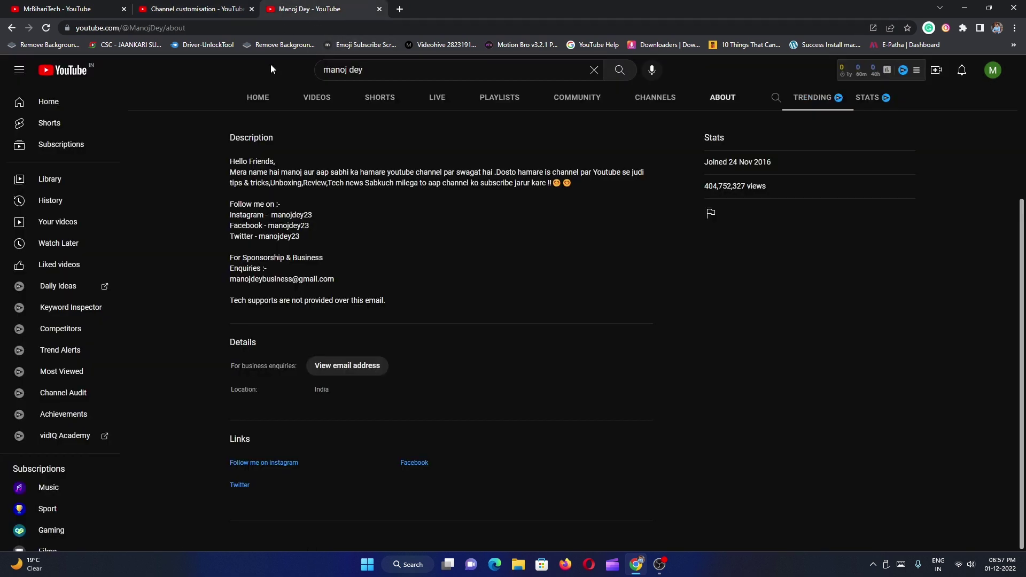
pyautogui.click(273, 463)
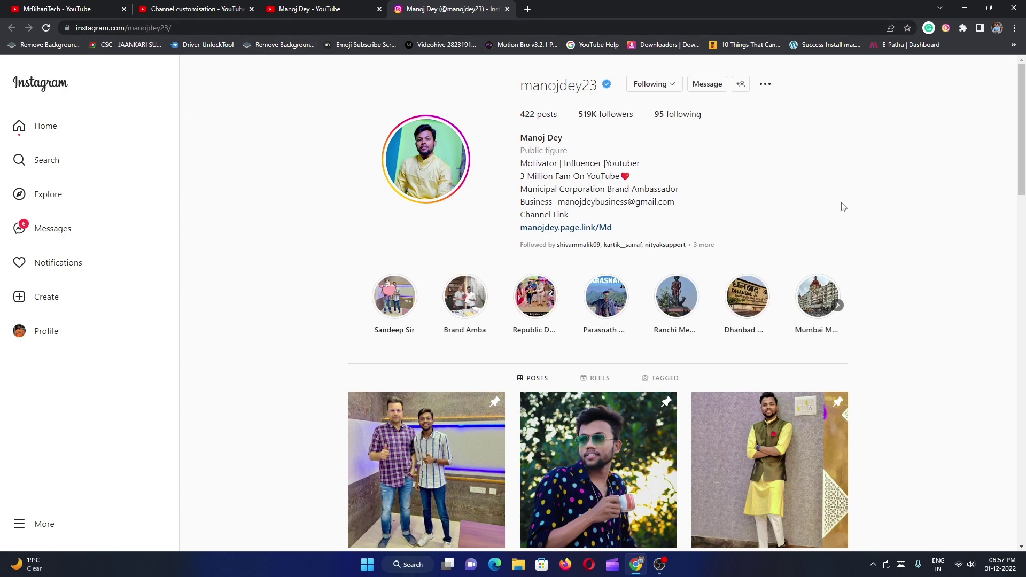
pyautogui.click(216, 28)
pyautogui.hotkey('ctrl', 'c')
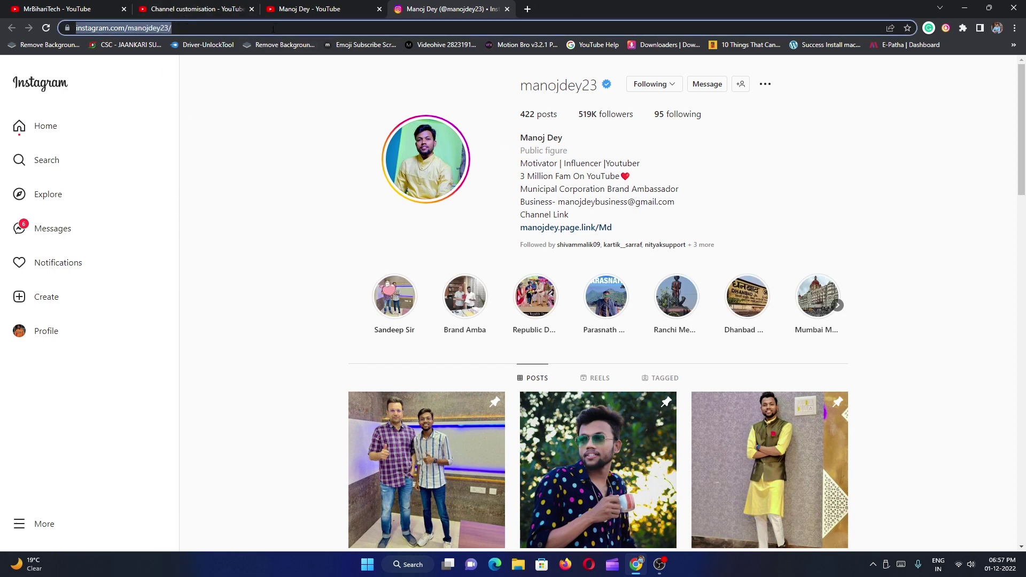
pyautogui.click(188, 6)
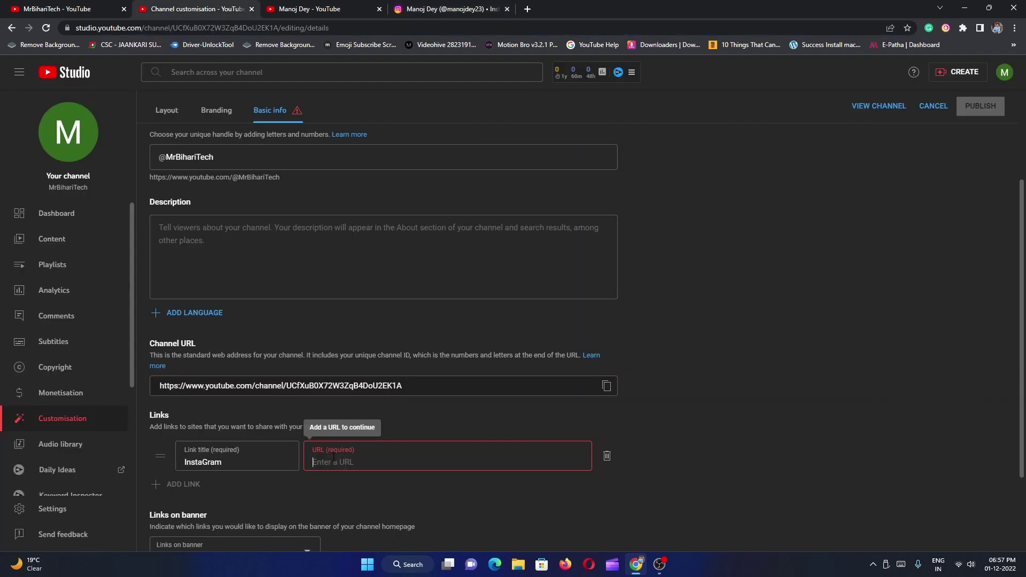
pyautogui.hotkey('ctrl', 'v')
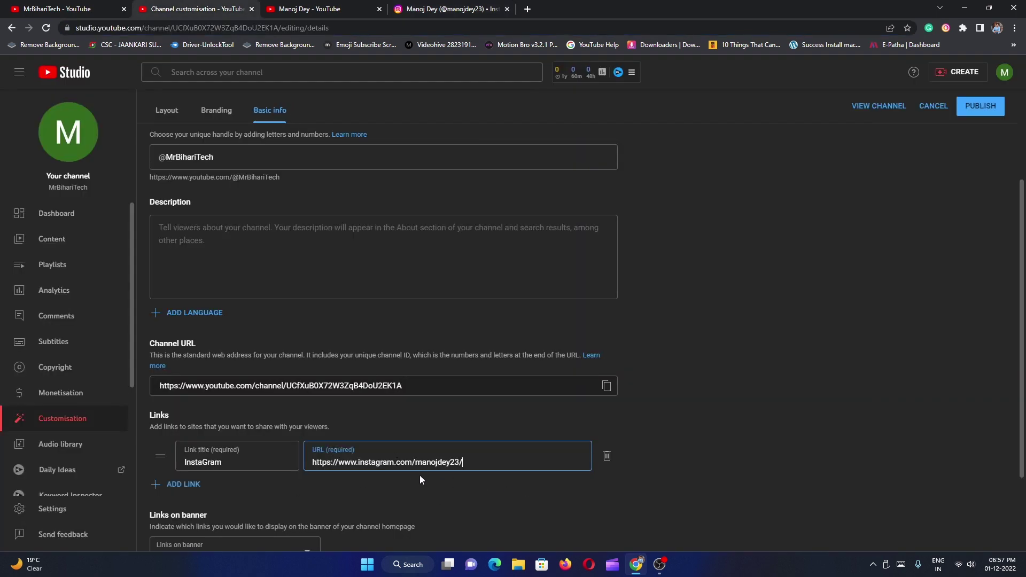
pyautogui.click(695, 484)
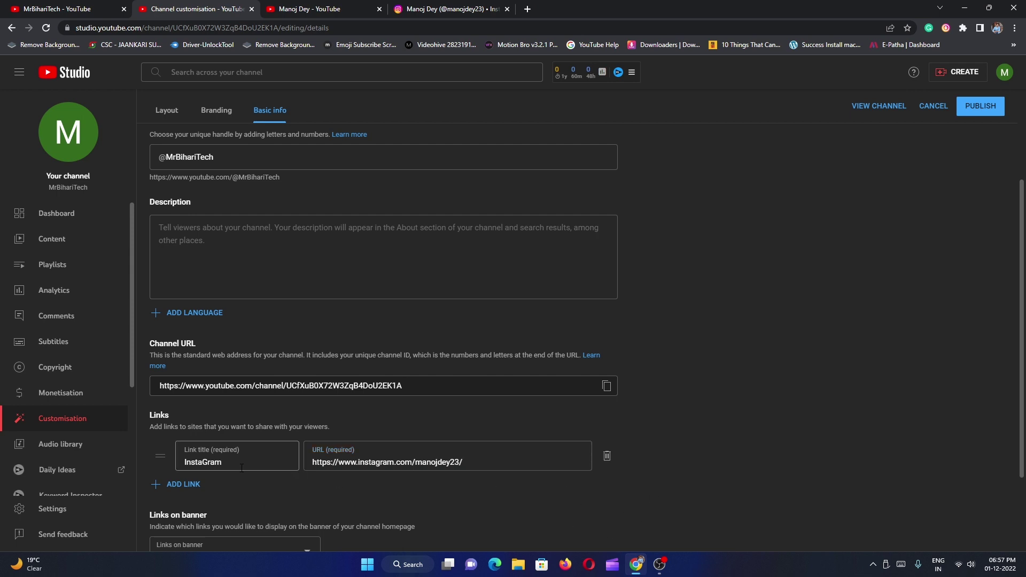
# Add a second channel link with the title "Facebook"
pyautogui.click(180, 485)
pyautogui.scroll(-1, 372, 506)
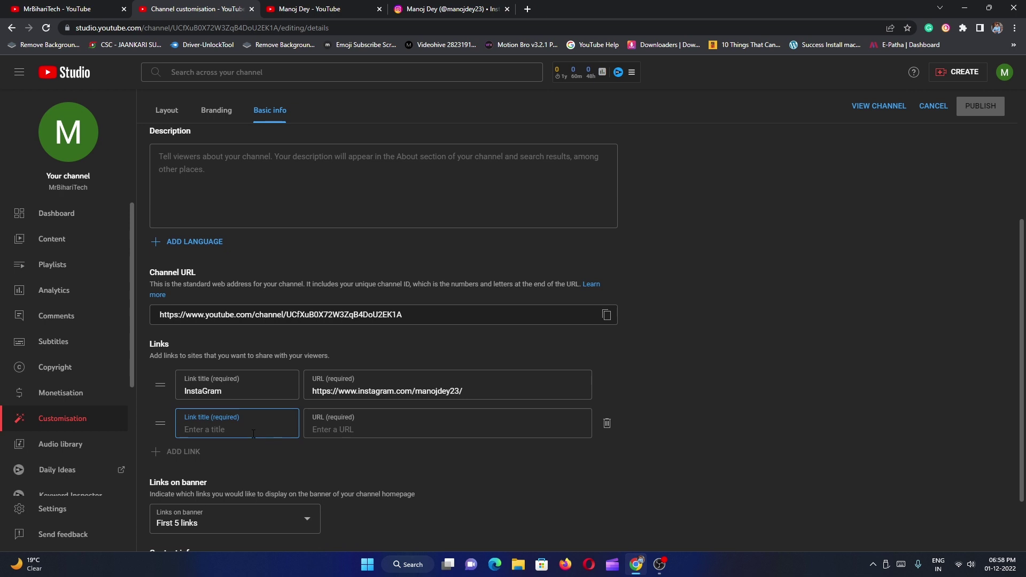
pyautogui.write('Facebook')
pyautogui.click(372, 432)
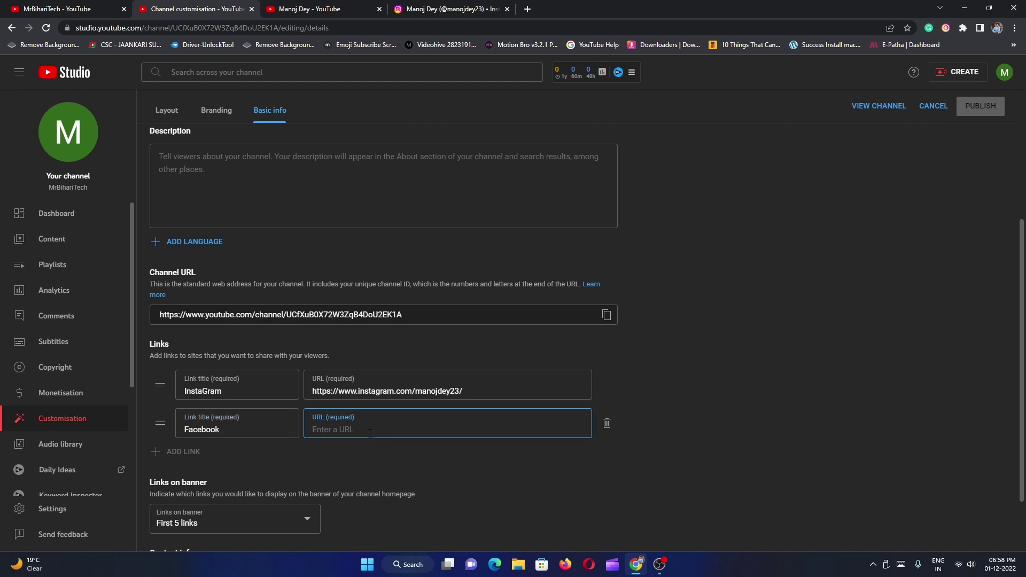
pyautogui.click(308, 10)
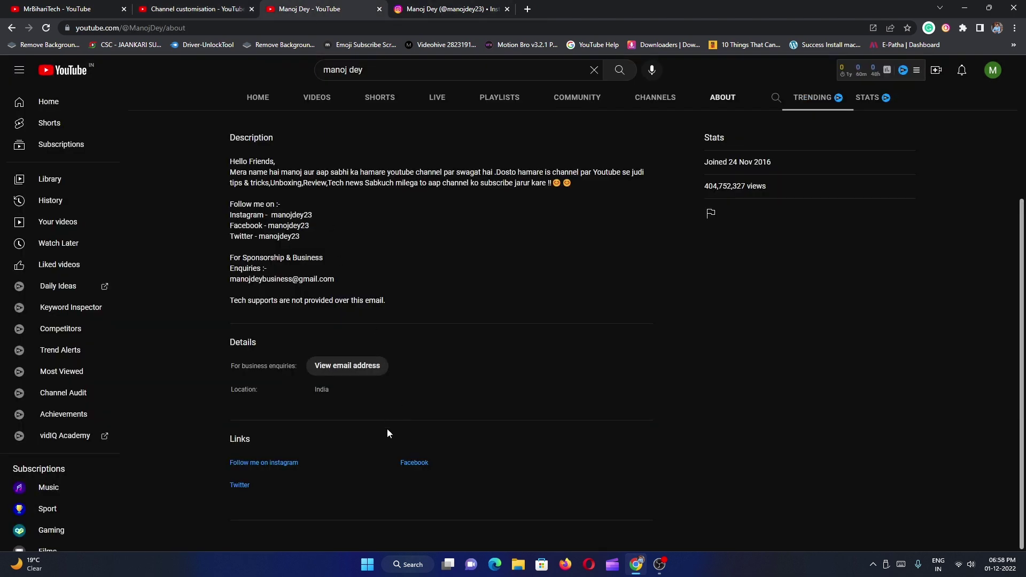
pyautogui.click(422, 467)
pyautogui.click(428, 4)
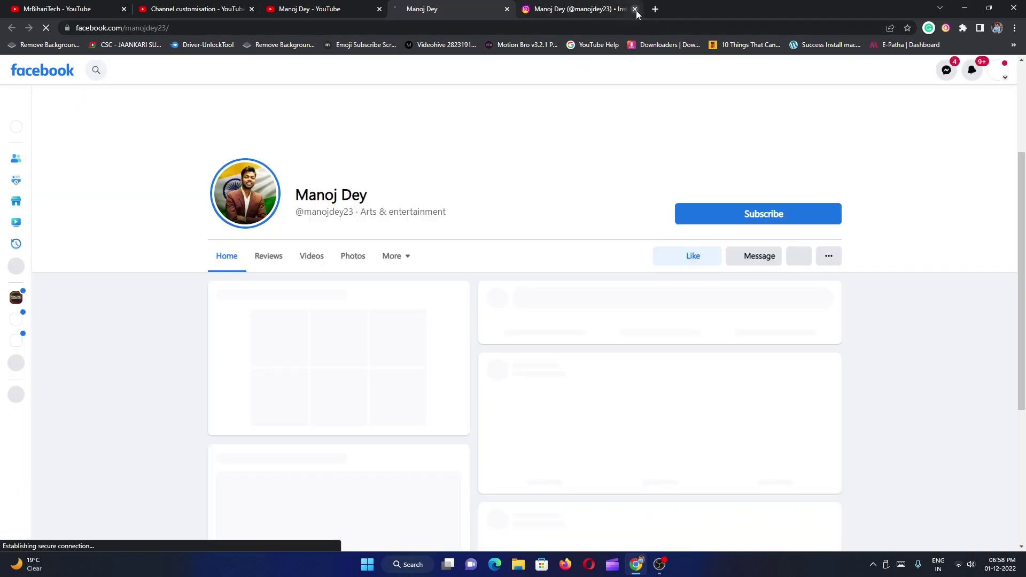
pyautogui.click(635, 9)
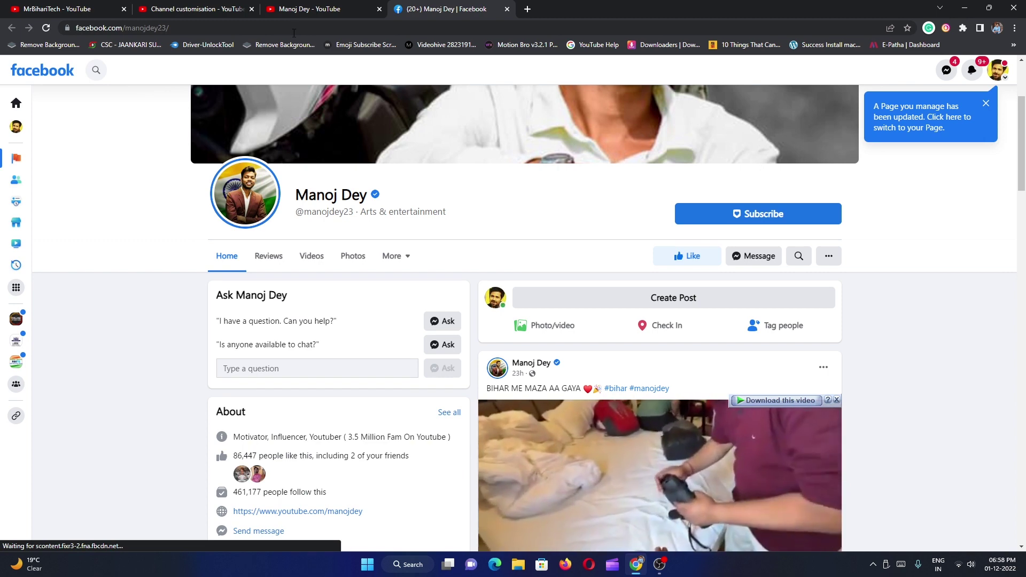
pyautogui.click(294, 29)
pyautogui.hotkey('ctrl', 'c')
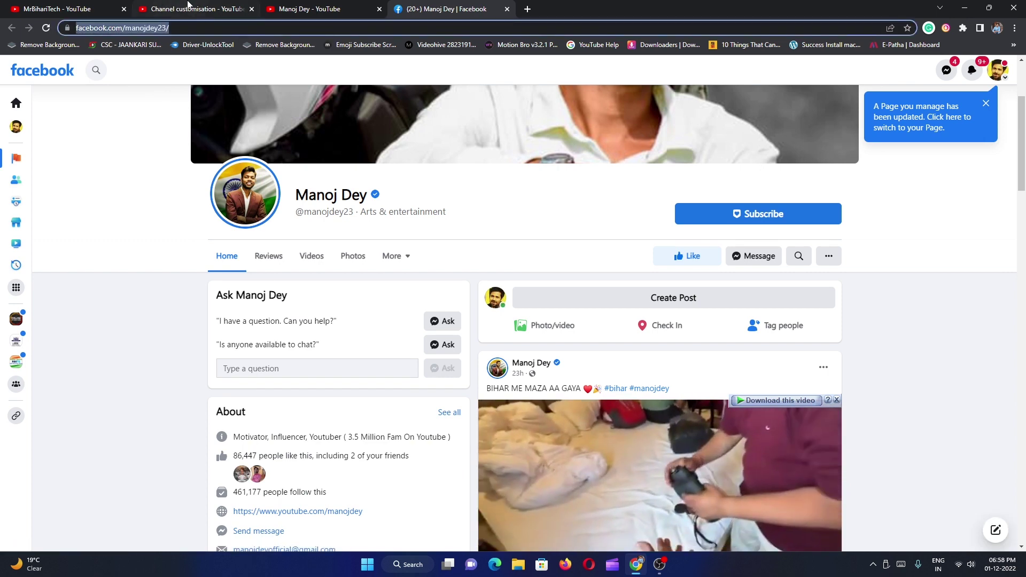
pyautogui.click(186, 6)
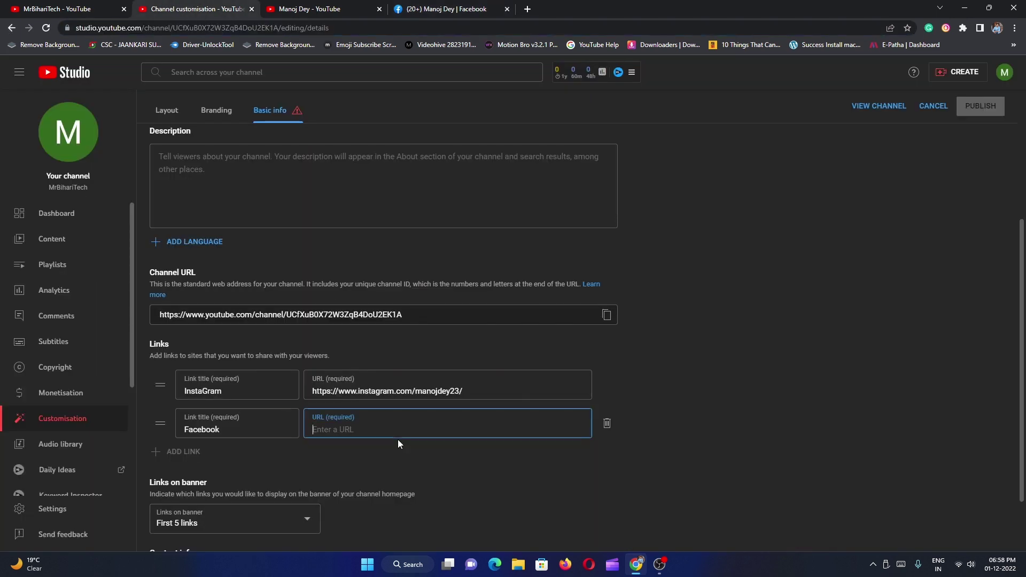
pyautogui.hotkey('ctrl', 'v')
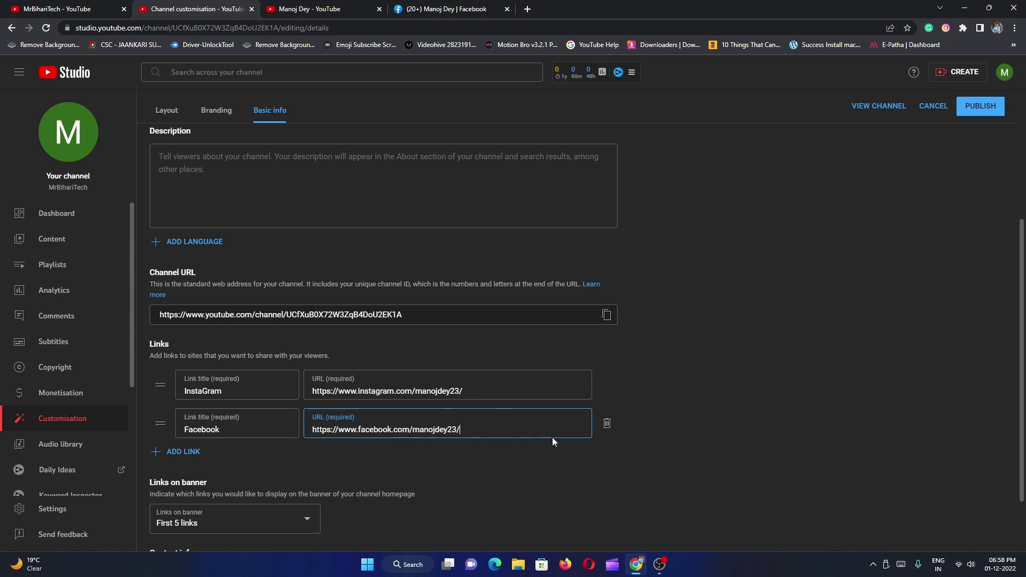
pyautogui.click(182, 453)
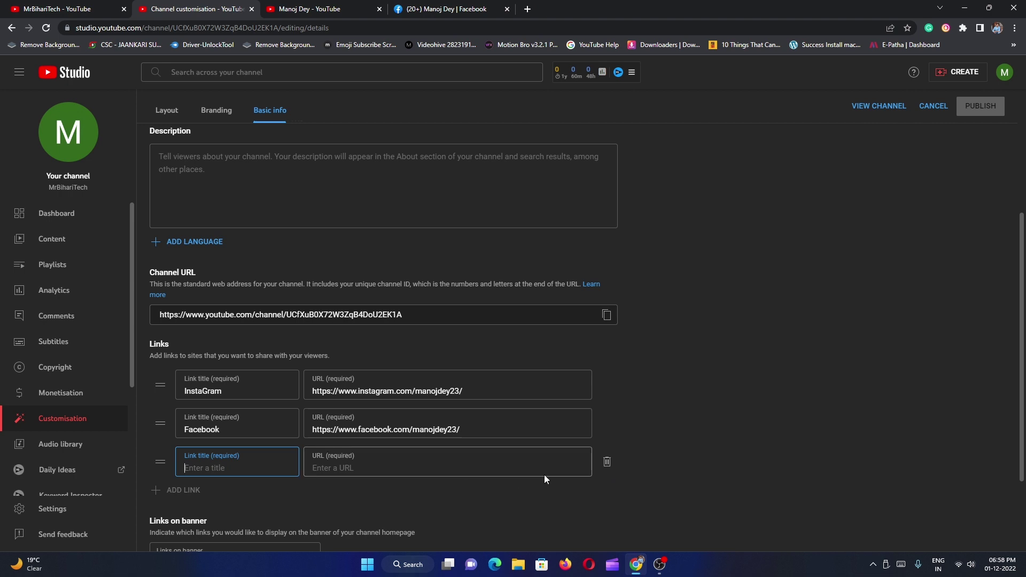
pyautogui.click(607, 462)
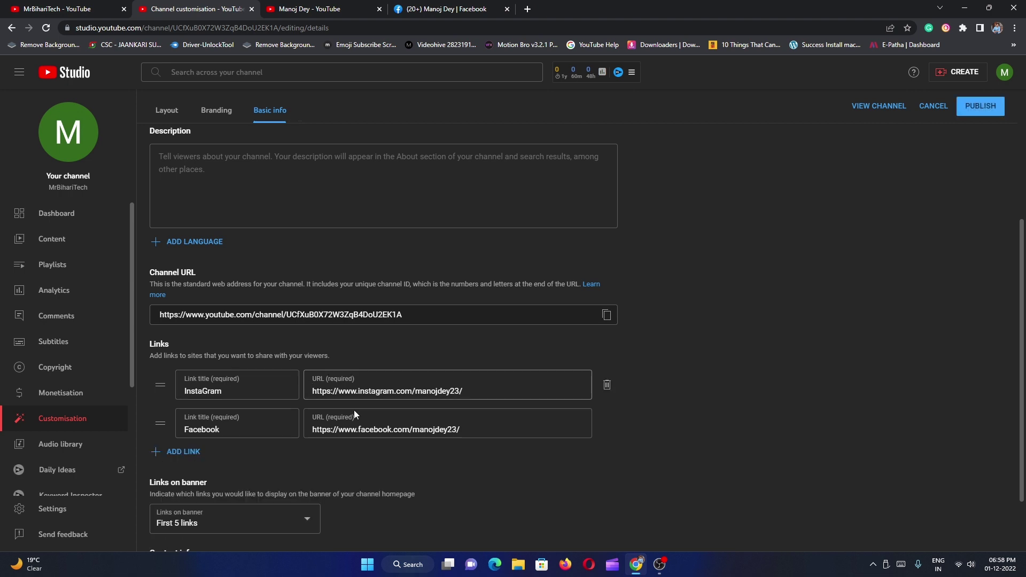
# Reveal the business enquiries email address on Manoj Dey's About page by completing the car-image reCAPTCHA
pyautogui.scroll(-2, 556, 453)
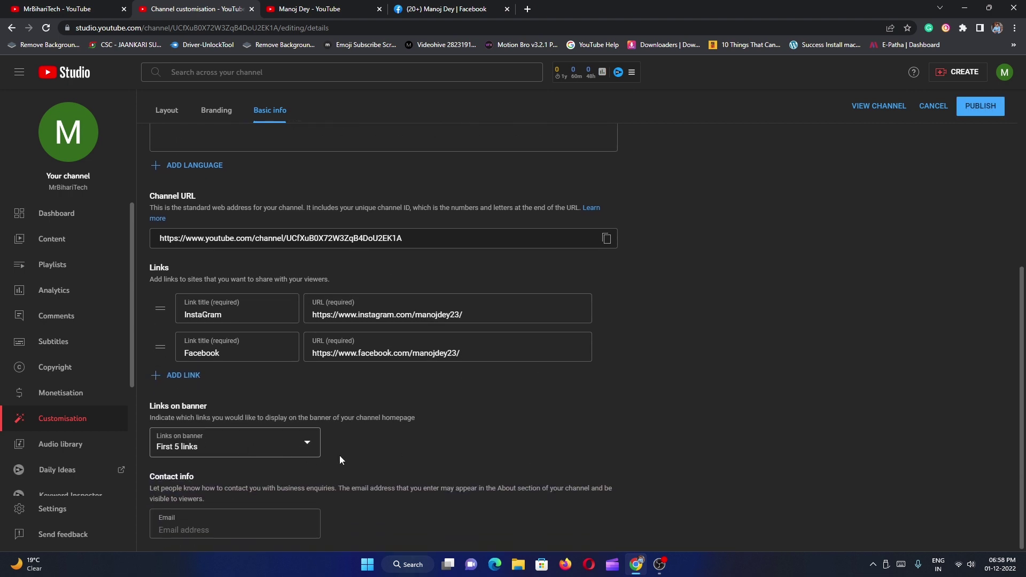
pyautogui.click(208, 530)
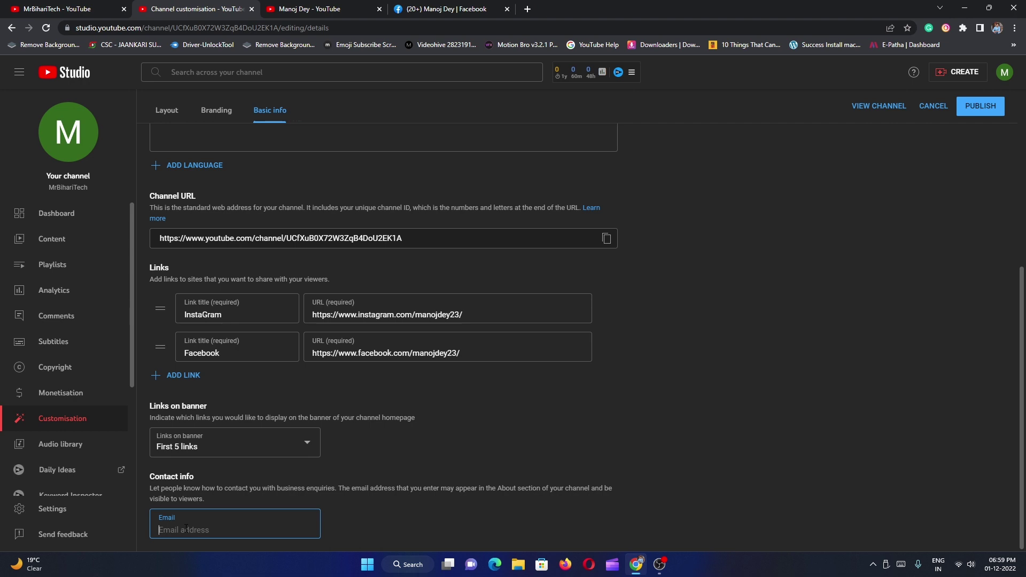
pyautogui.click(321, 9)
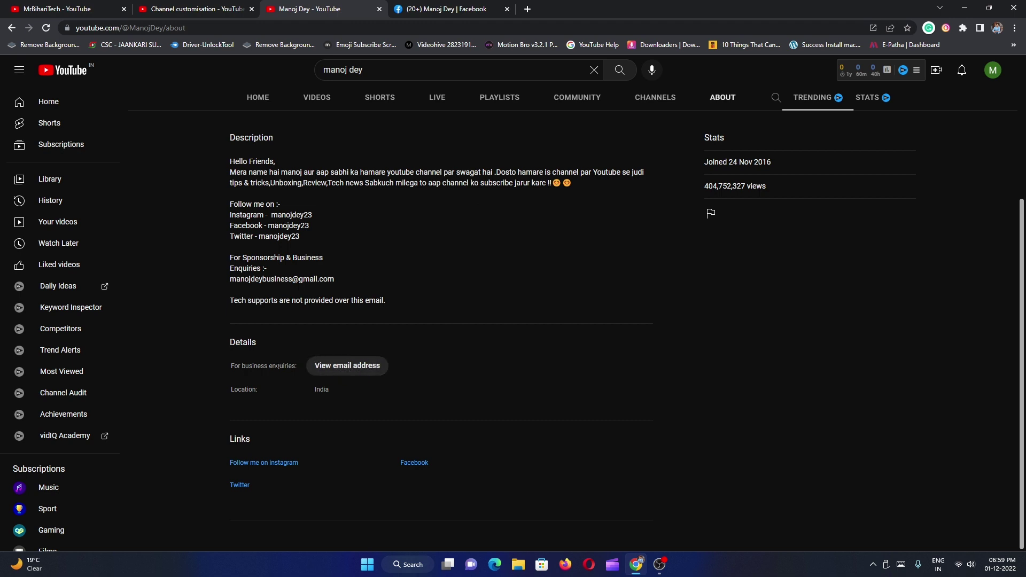
pyautogui.click(351, 367)
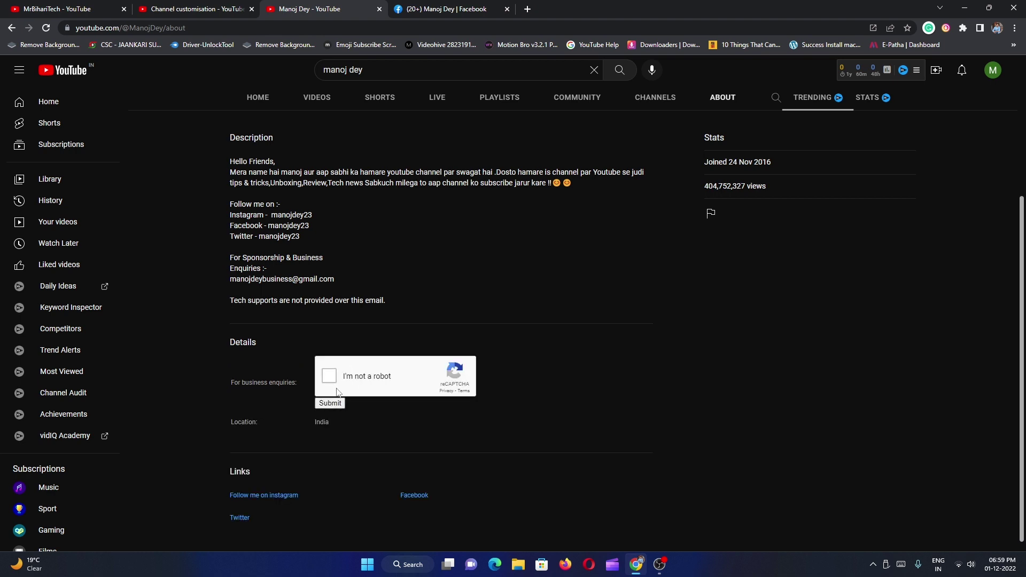
pyautogui.click(327, 376)
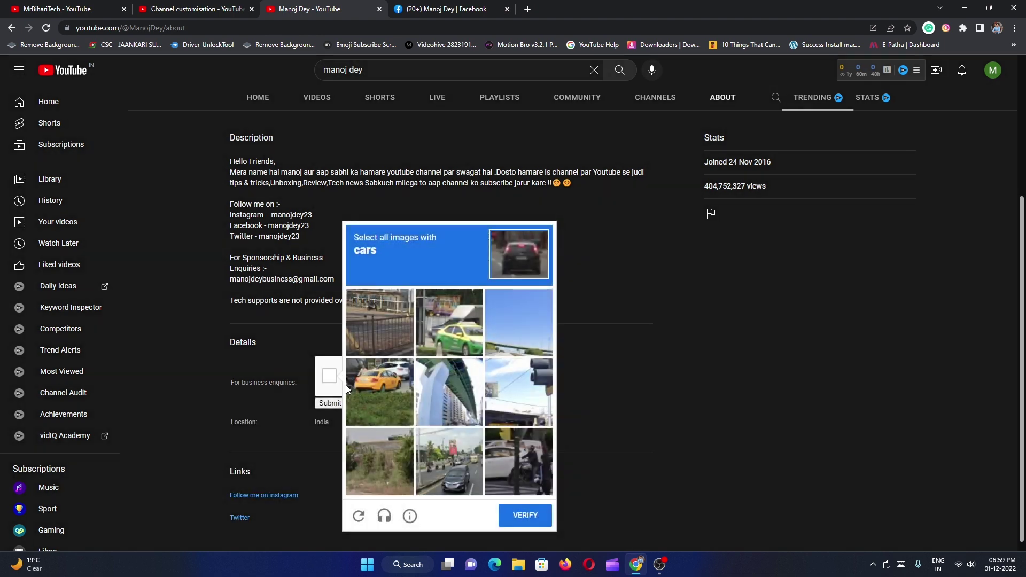
pyautogui.click(460, 339)
pyautogui.click(396, 385)
pyautogui.click(450, 457)
pyautogui.click(539, 516)
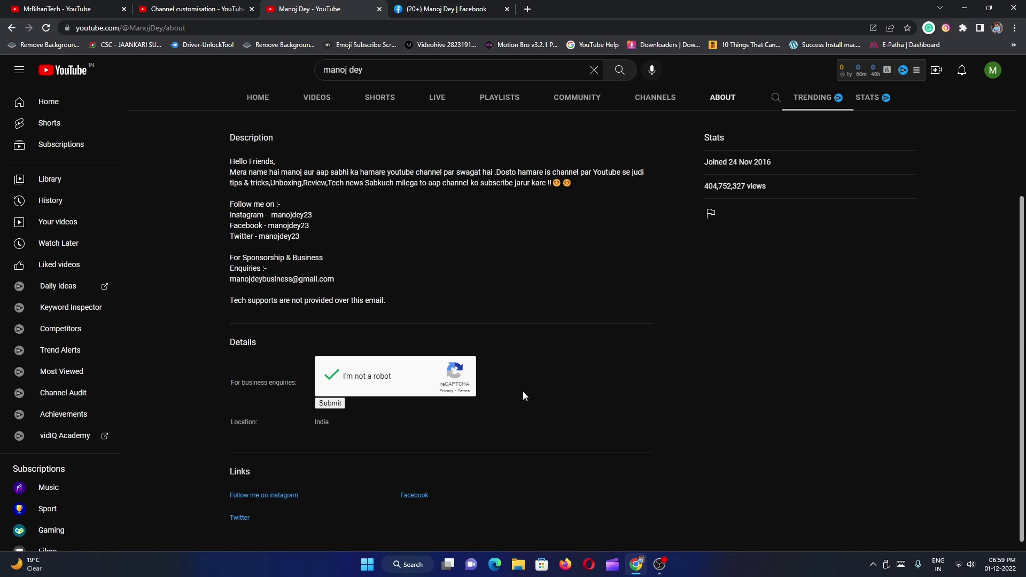
pyautogui.click(330, 403)
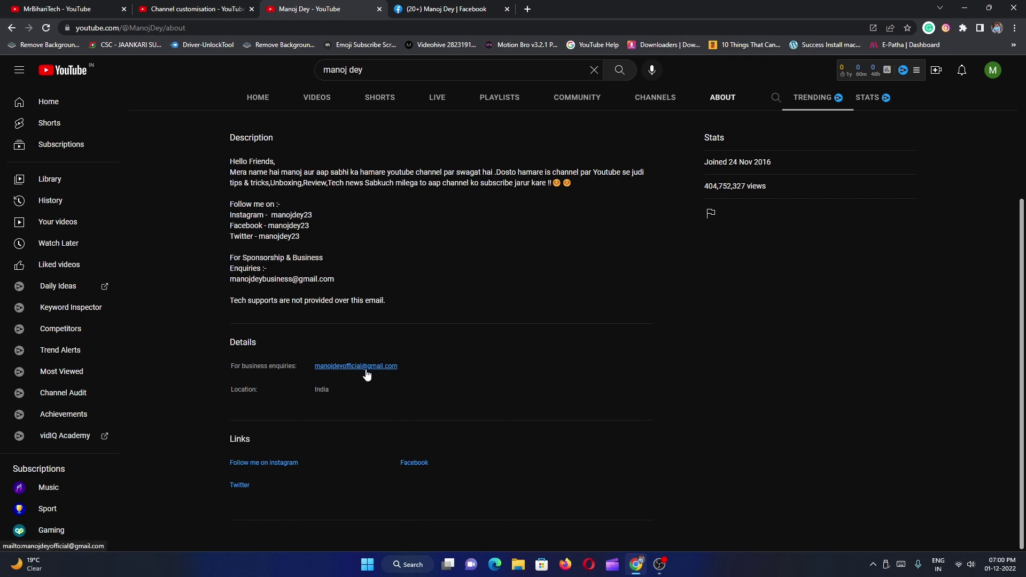
# Open the Branding settings of the channel customisation and examine the size and file format requirements for the profile picture
pyautogui.click(165, 9)
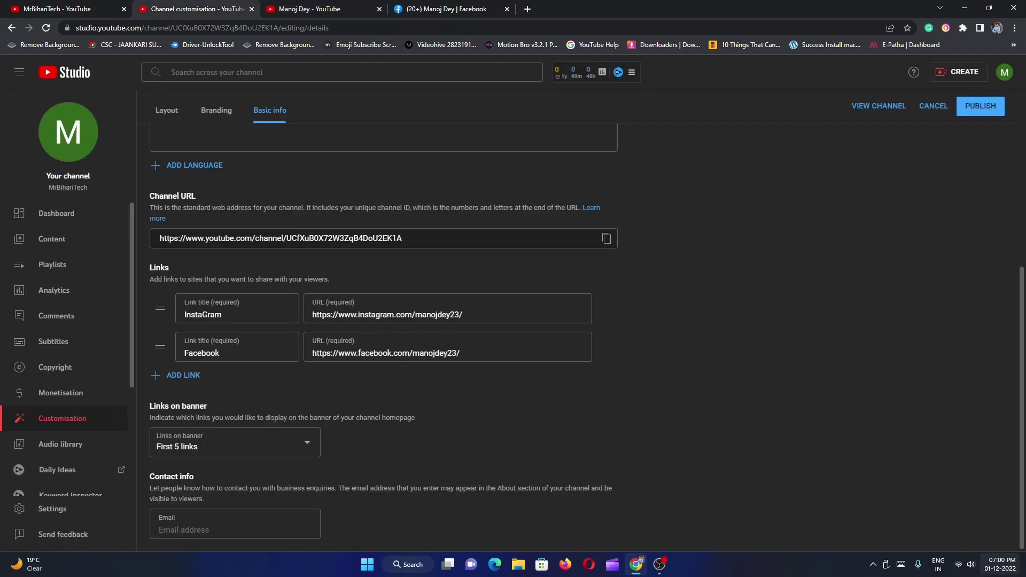
pyautogui.scroll(2, 842, 359)
pyautogui.scroll(4, 842, 358)
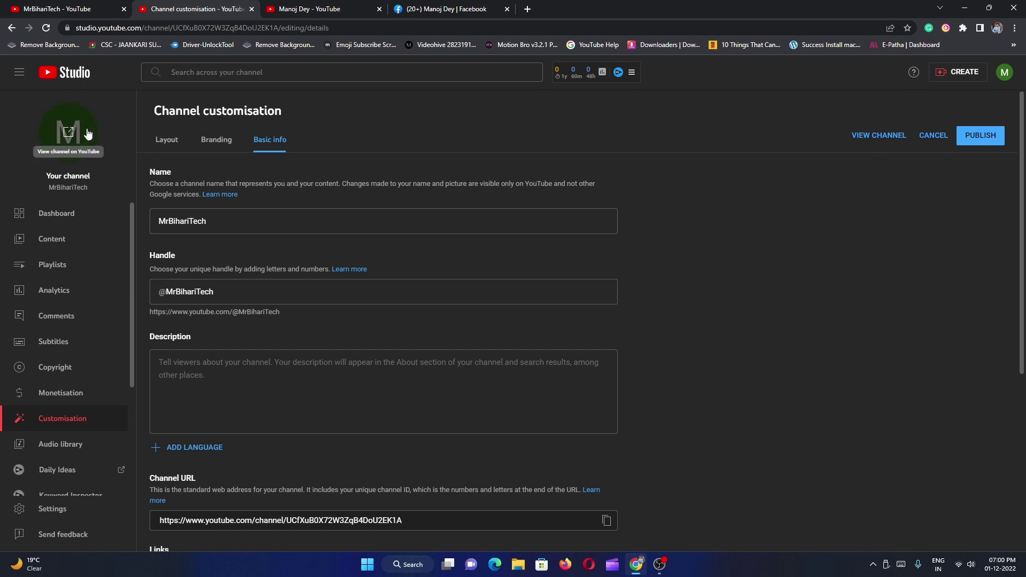
pyautogui.click(215, 141)
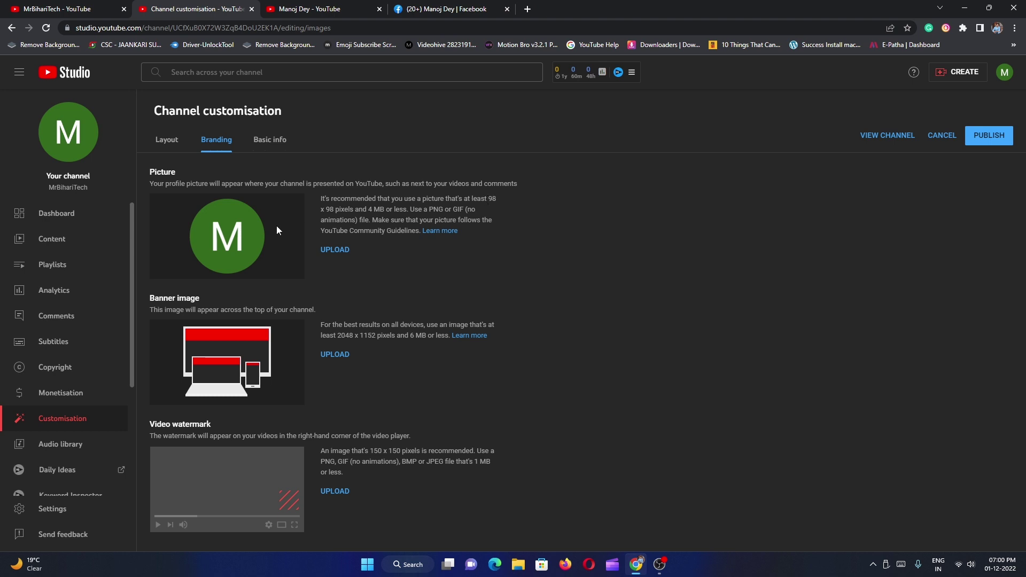
pyautogui.moveTo(487, 199); pyautogui.dragTo(497, 198)
pyautogui.moveTo(328, 209); pyautogui.dragTo(465, 209)
pyautogui.click(490, 206)
pyautogui.moveTo(467, 209); pyautogui.dragTo(357, 220)
pyautogui.click(533, 261)
pyautogui.click(335, 250)
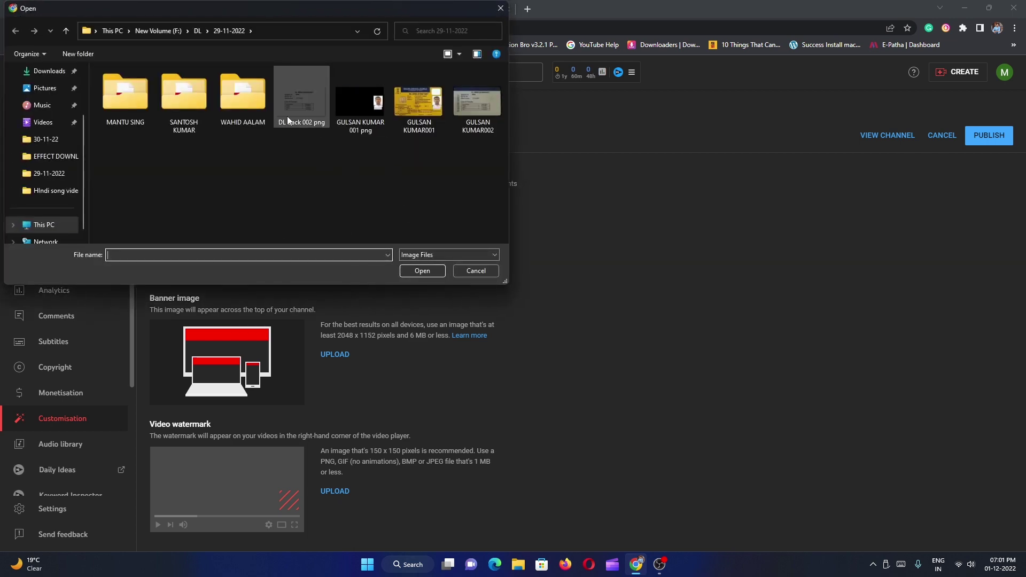
pyautogui.click(476, 271)
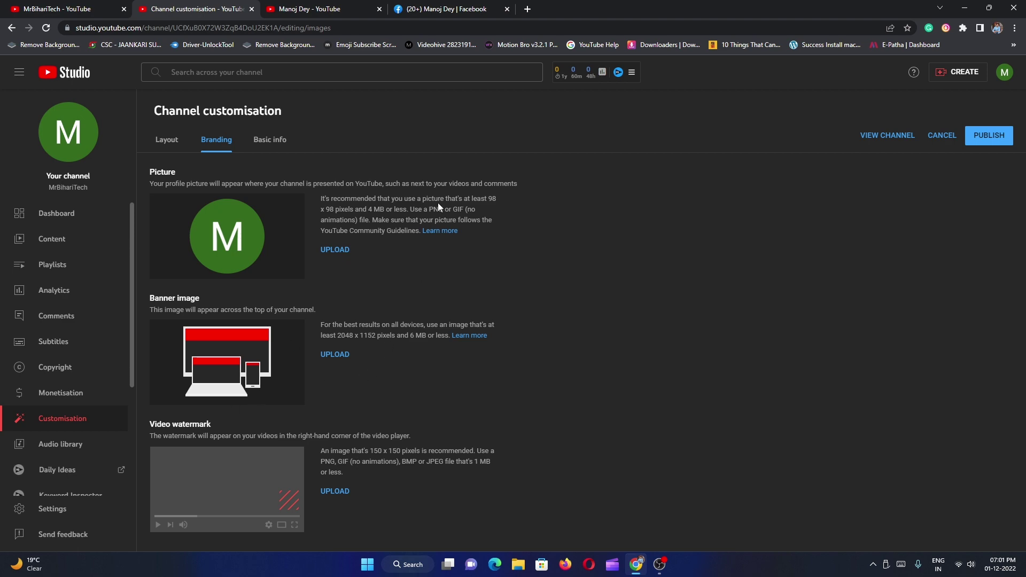
pyautogui.click(310, 9)
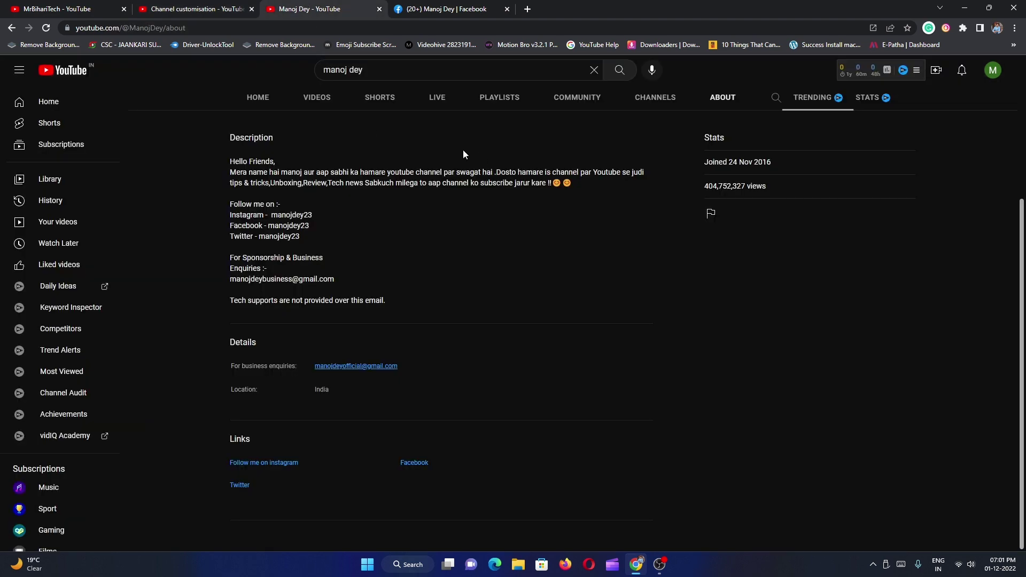
pyautogui.scroll(4, 473, 145)
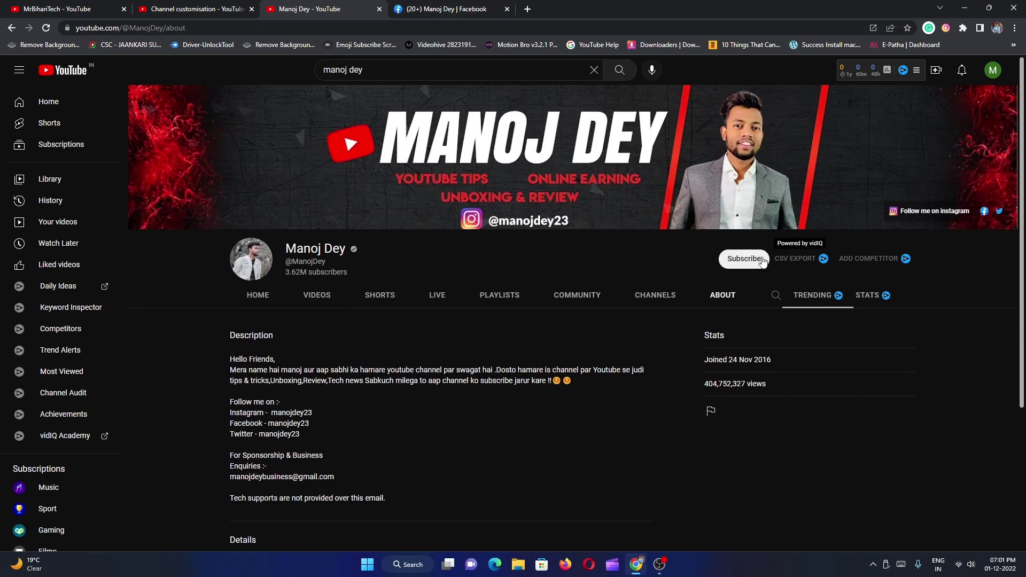
pyautogui.click(470, 9)
pyautogui.hotkey('ctrl', 'w')
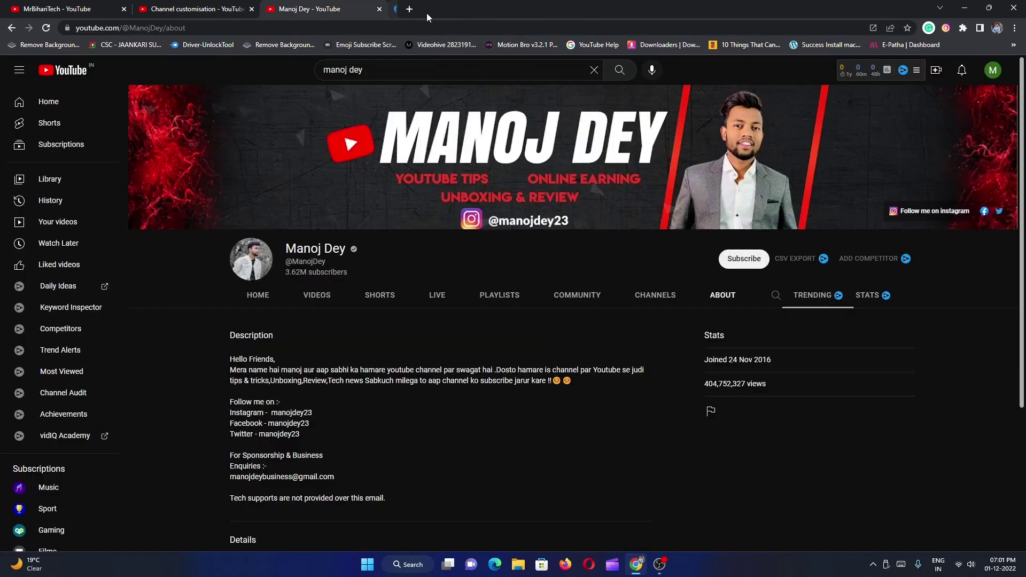
# Search YouTube in a new tab for "risidottech" and open the RisiDotTech channel to view its banner and profile picture
pyautogui.click(401, 9)
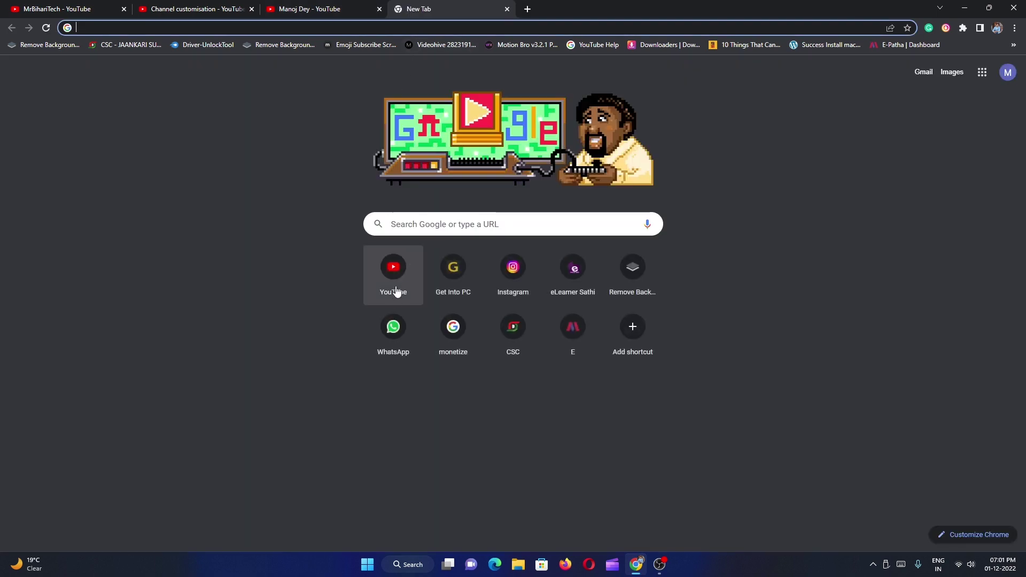
pyautogui.click(400, 284)
pyautogui.click(471, 72)
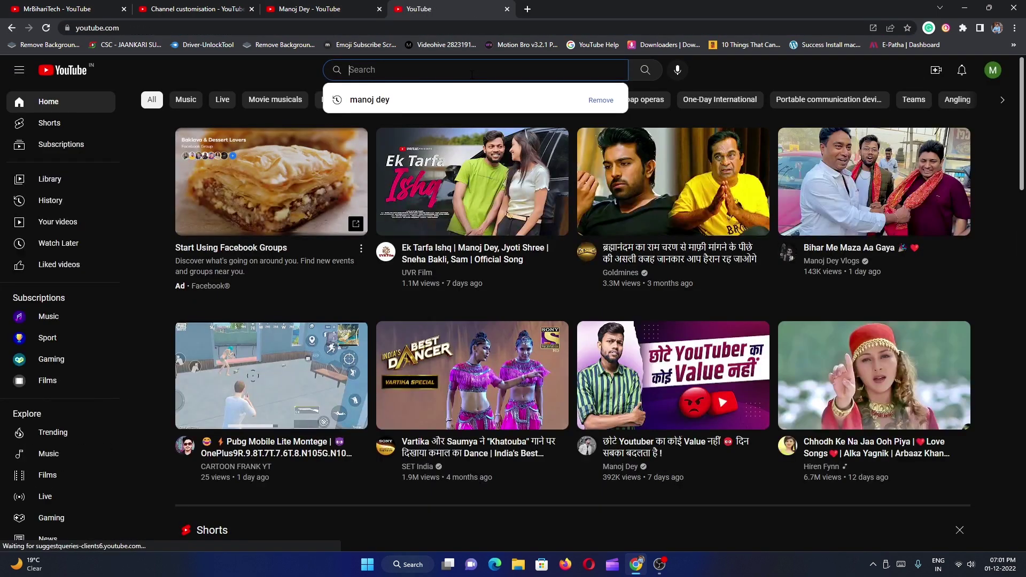
pyautogui.write('risi')
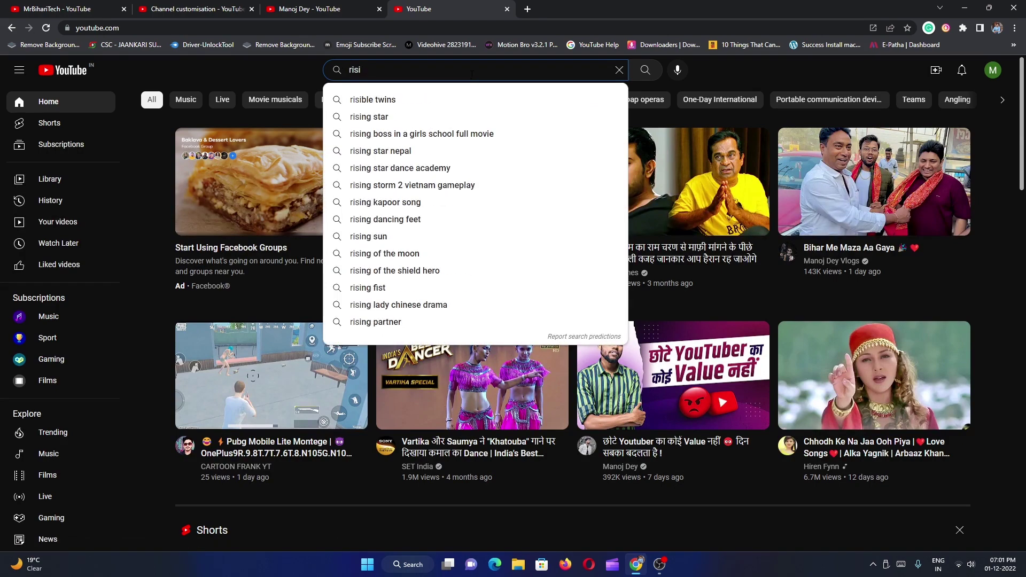
pyautogui.write('dpttech')
pyautogui.press('Return')
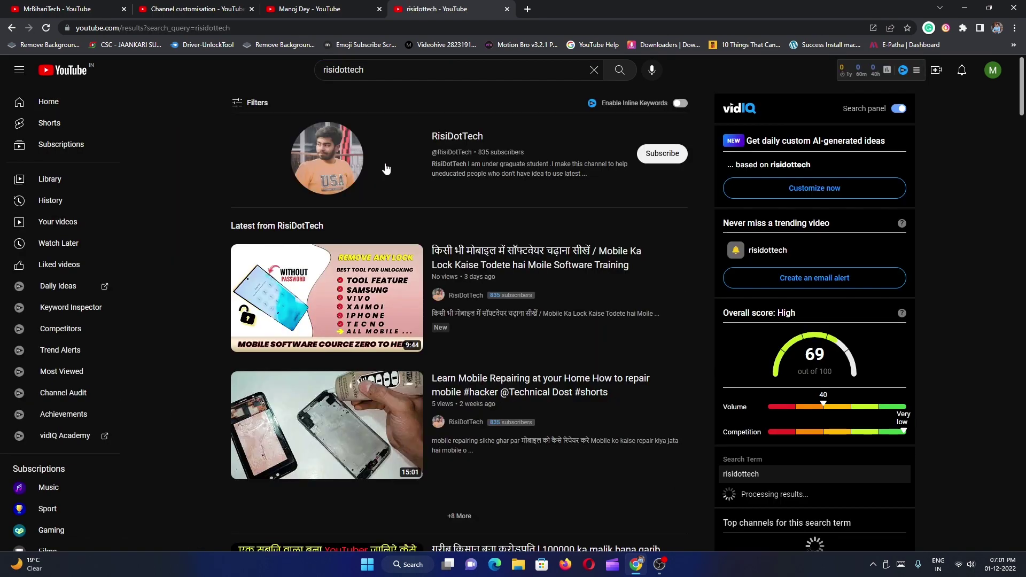
pyautogui.click(317, 156)
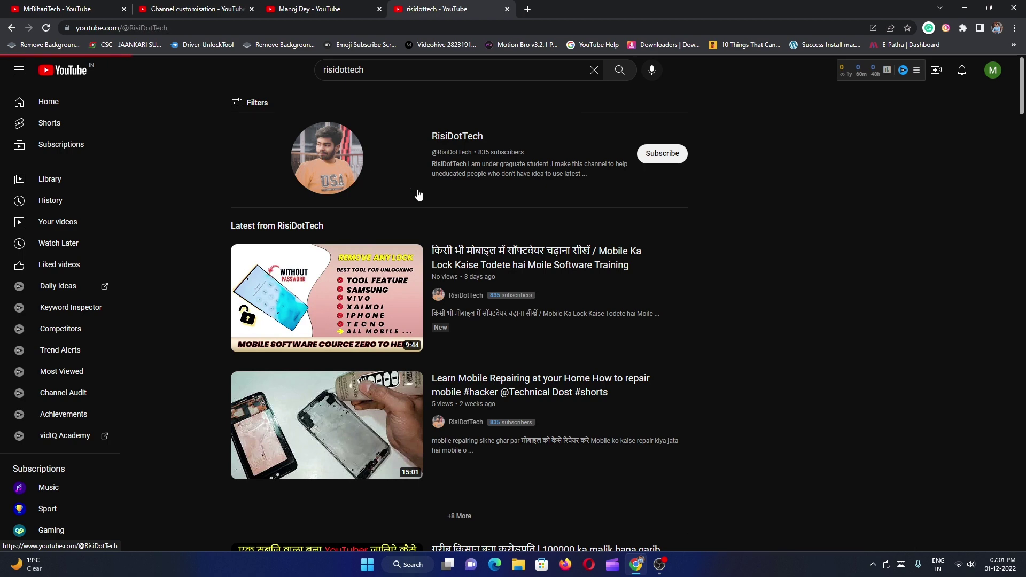
pyautogui.click(337, 374)
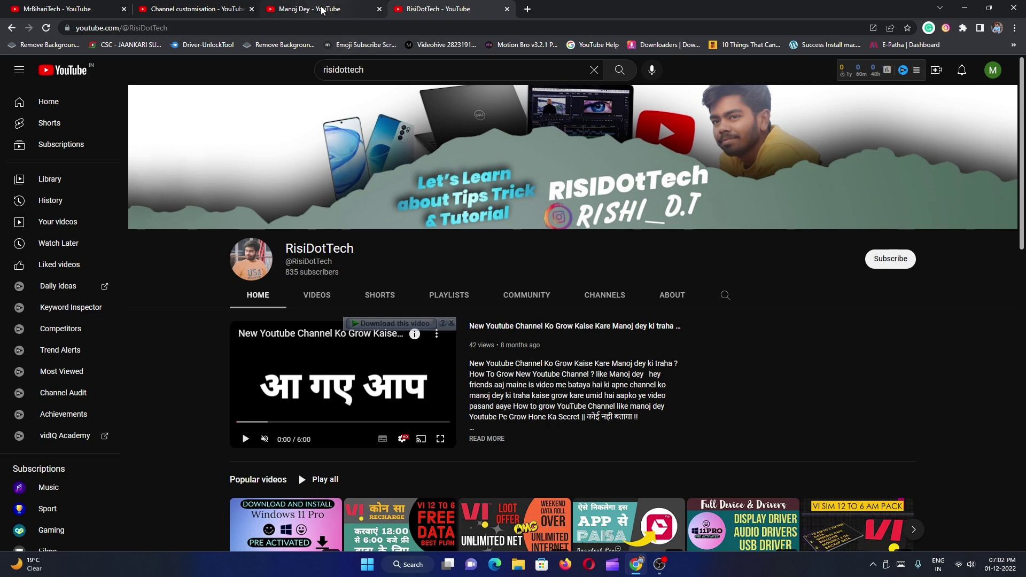
# Return to the channel customisation and look over the Branding picture upload and the Layout settings
pyautogui.click(196, 9)
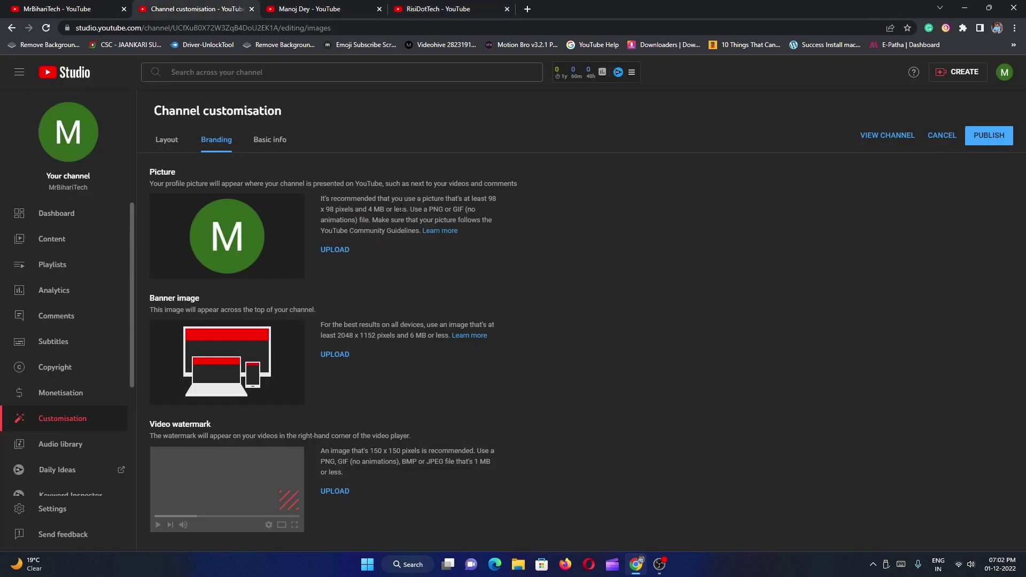
pyautogui.click(336, 250)
pyautogui.click(465, 272)
pyautogui.click(174, 144)
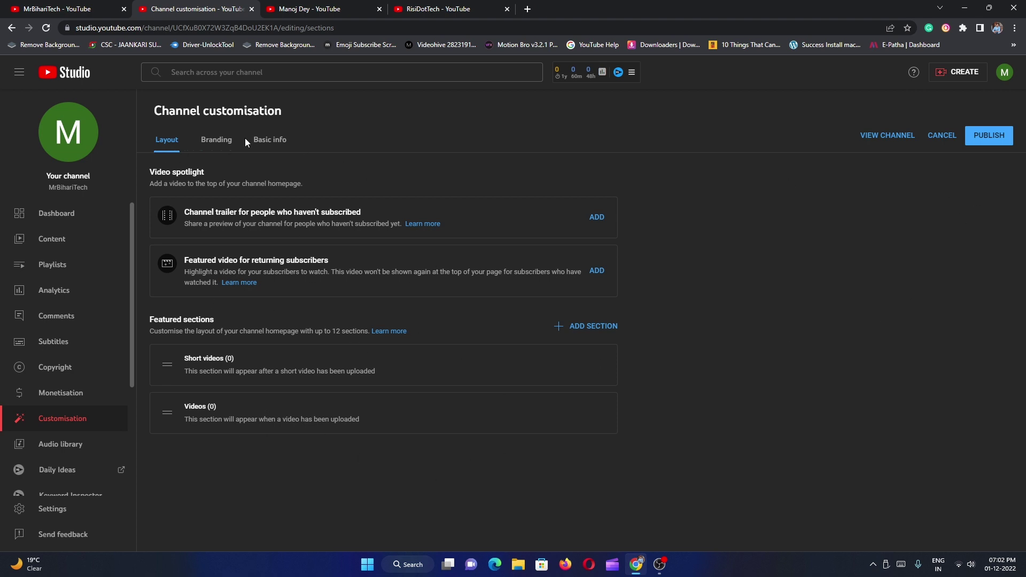
# Review the channel's Basic info and publish the customisation changes
pyautogui.click(270, 140)
pyautogui.scroll(-1, 382, 327)
pyautogui.scroll(-1, 382, 327)
pyautogui.click(982, 107)
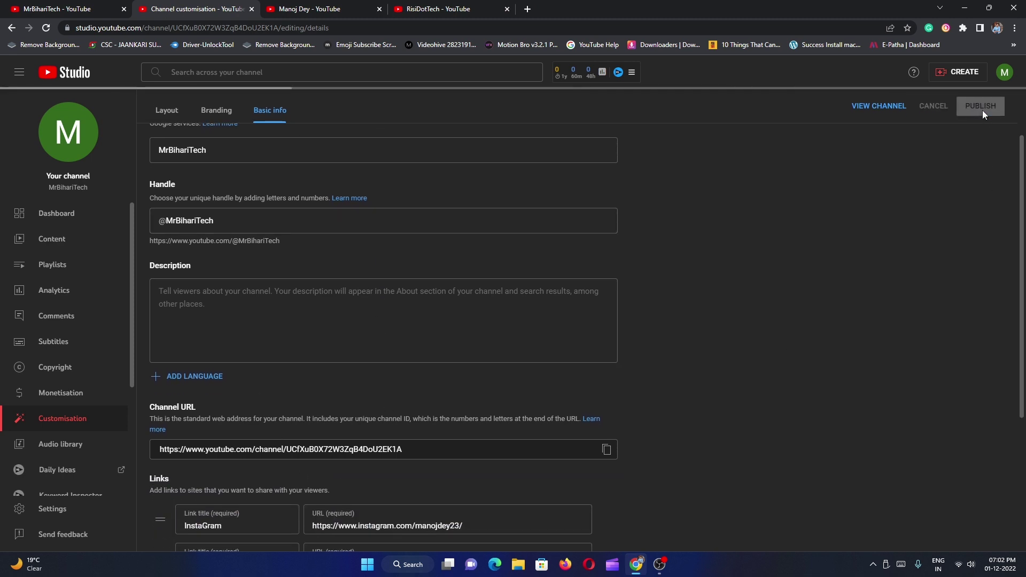
# View the published MrBihariTech channel and check its name, handle, Playlists, Channels and About sections
pyautogui.click(895, 107)
pyautogui.click(323, 7)
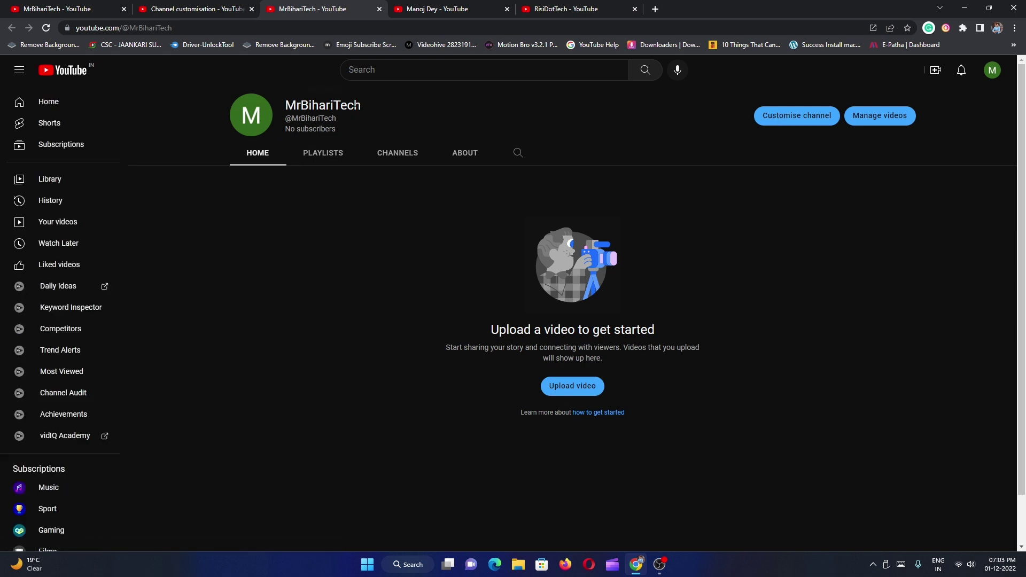
pyautogui.moveTo(362, 107); pyautogui.dragTo(292, 101)
pyautogui.click(389, 119)
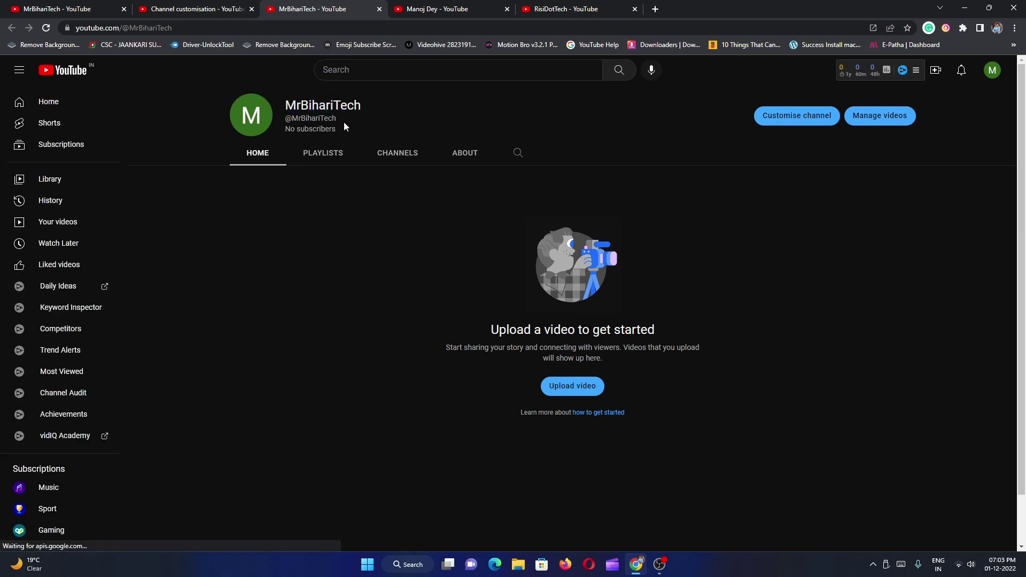
pyautogui.moveTo(338, 118); pyautogui.dragTo(286, 106)
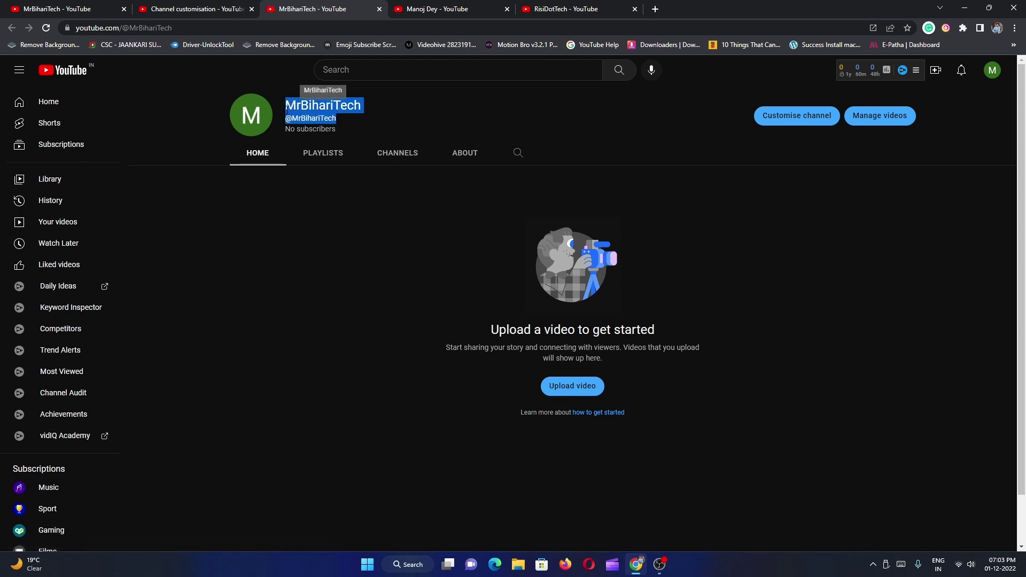
pyautogui.click(385, 125)
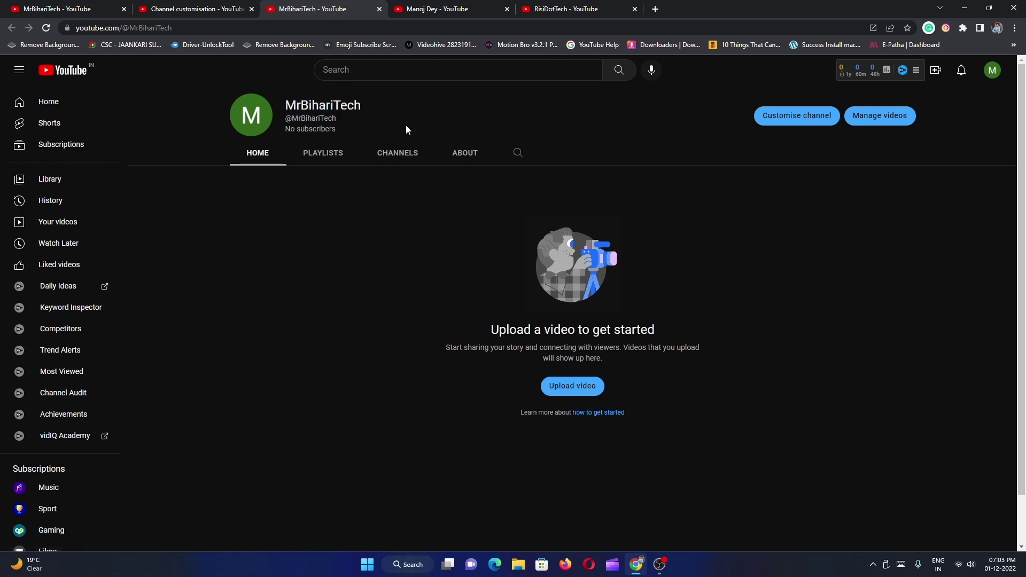
pyautogui.click(337, 153)
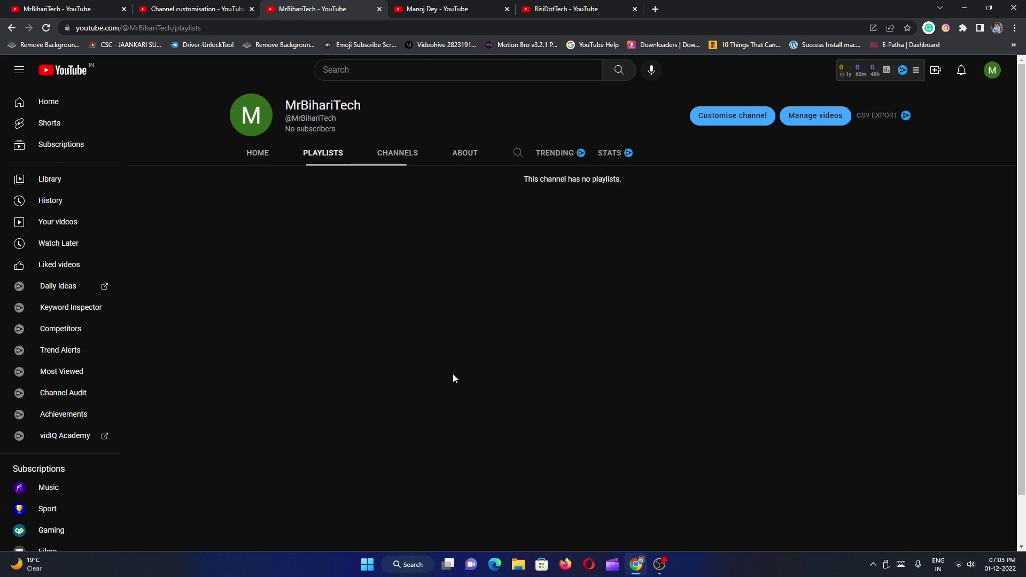
pyautogui.click(397, 155)
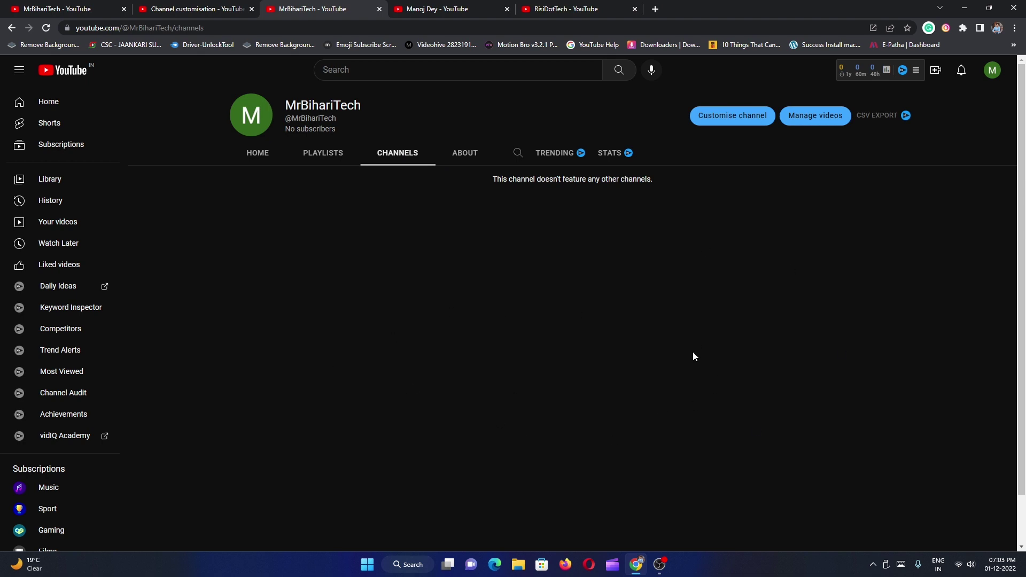
pyautogui.click(469, 159)
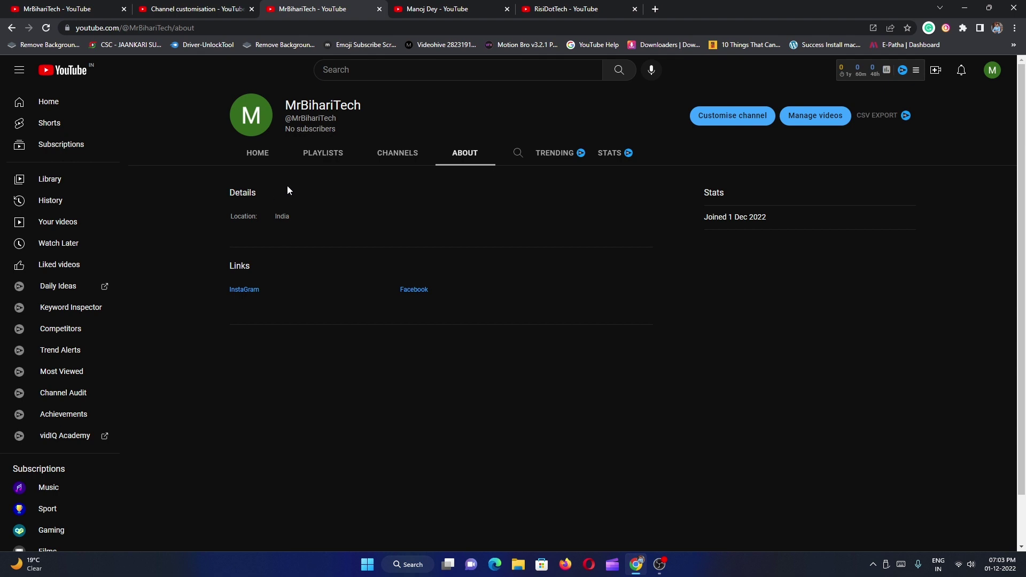
# Return to the channel customisation's Basic info and open the channel description for editing
pyautogui.click(184, 8)
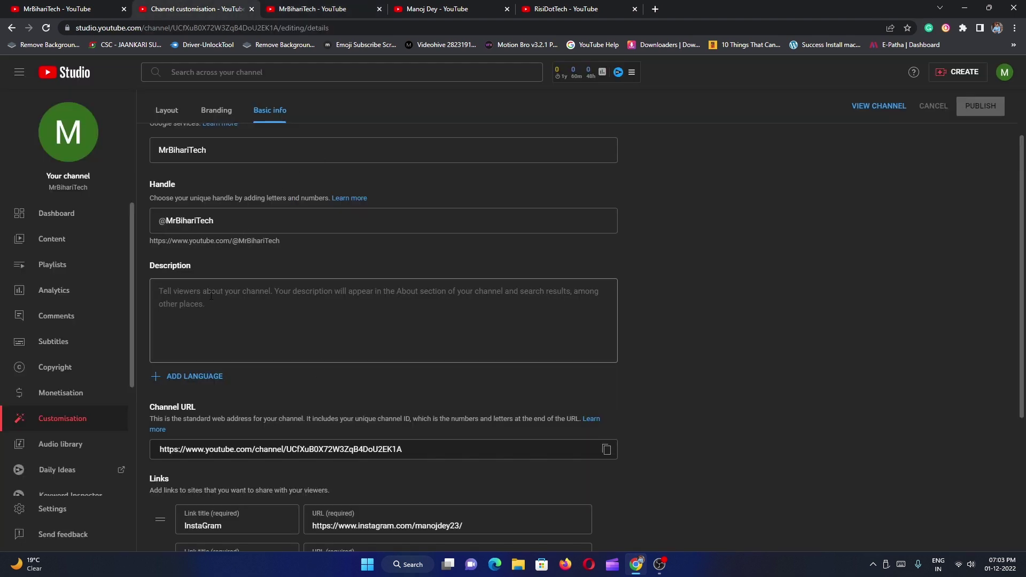
pyautogui.click(208, 315)
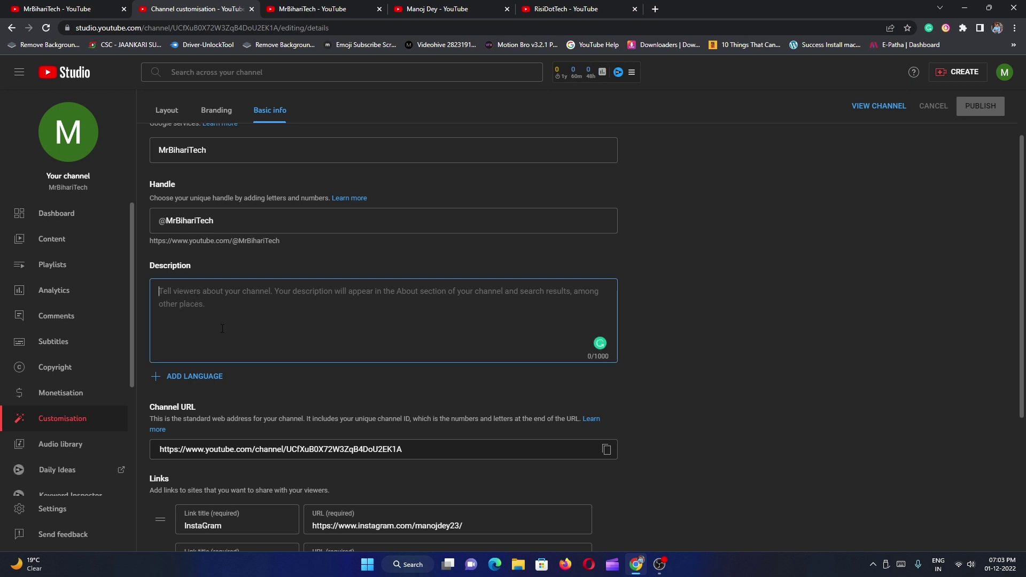